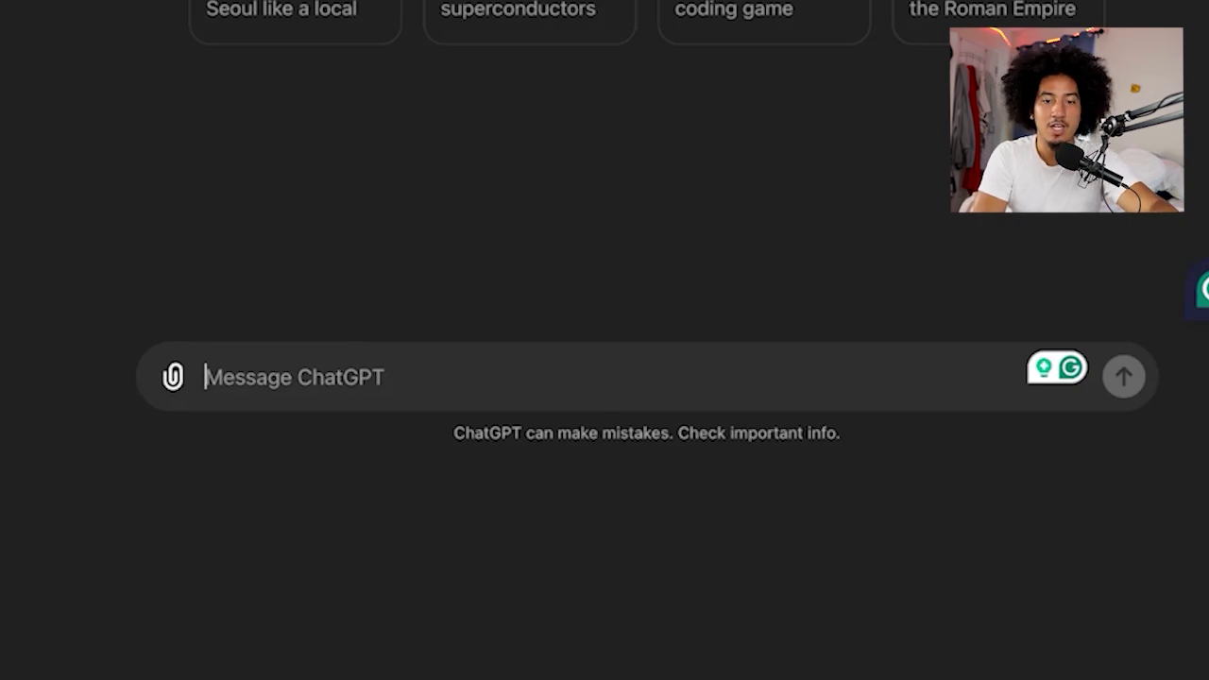
# Send the prompt "write me an email" in a new chat.
pyautogui.write('write me an ')
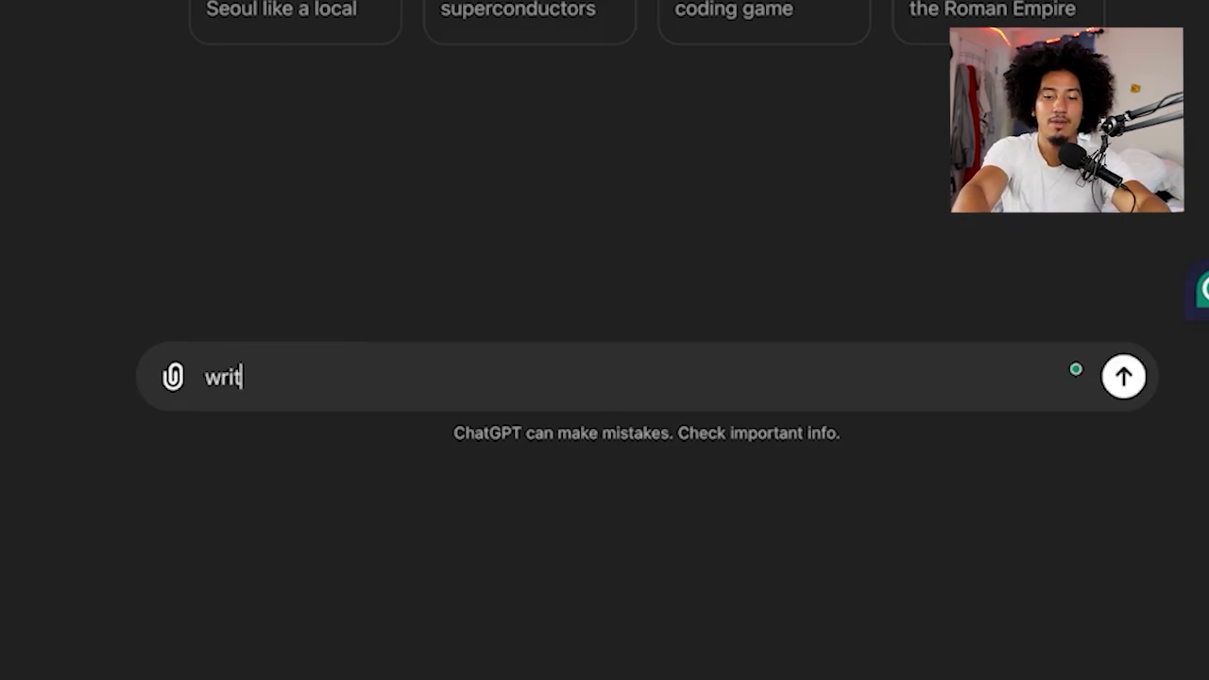
pyautogui.write('email')
pyautogui.press('Return')
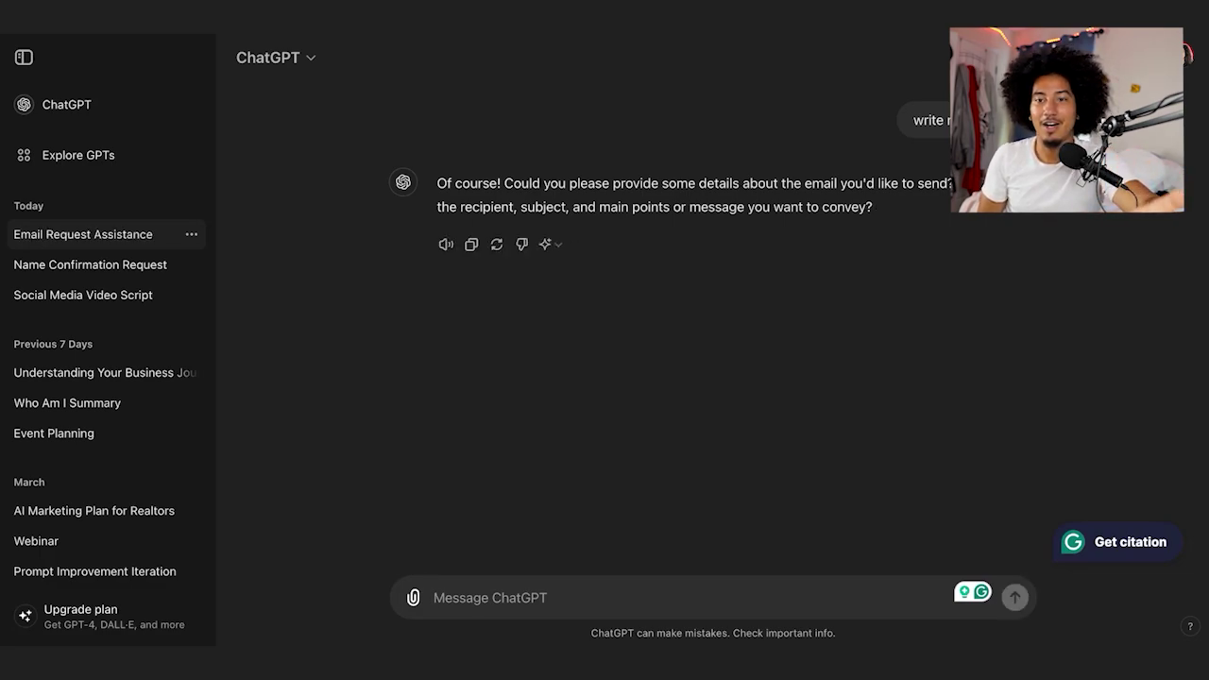
# Send the more specific prompt "write an email to my boss saying I want to quit".
pyautogui.write('write an')
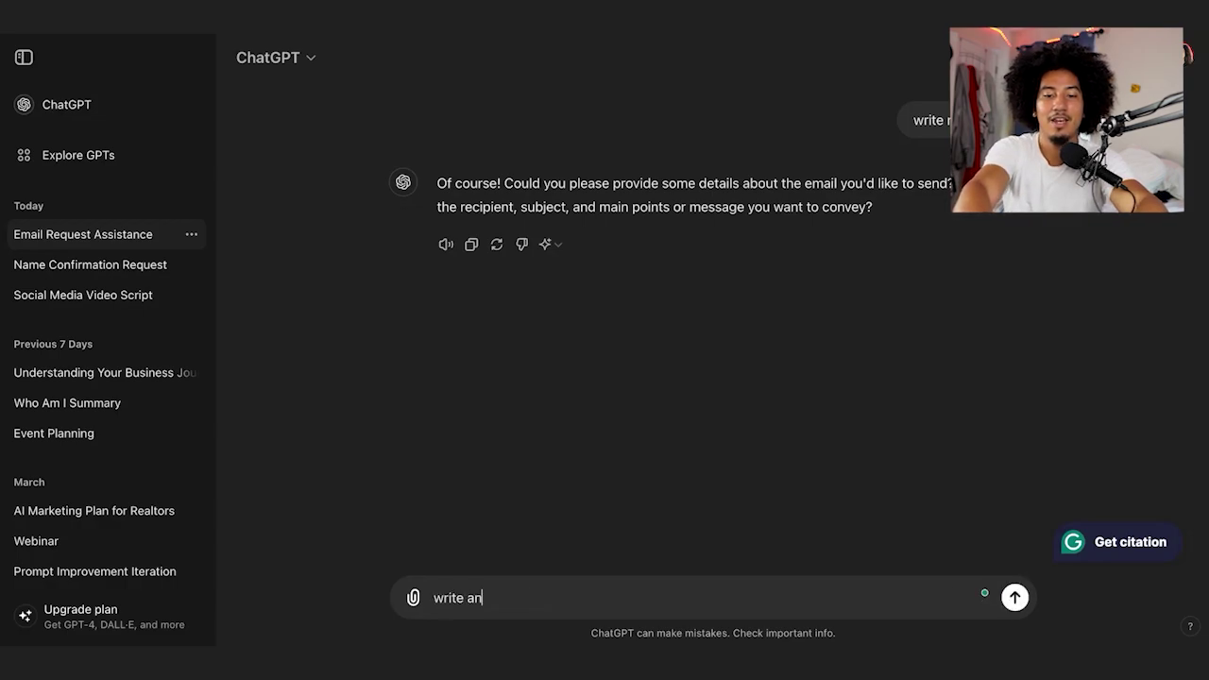
pyautogui.write(' email to m')
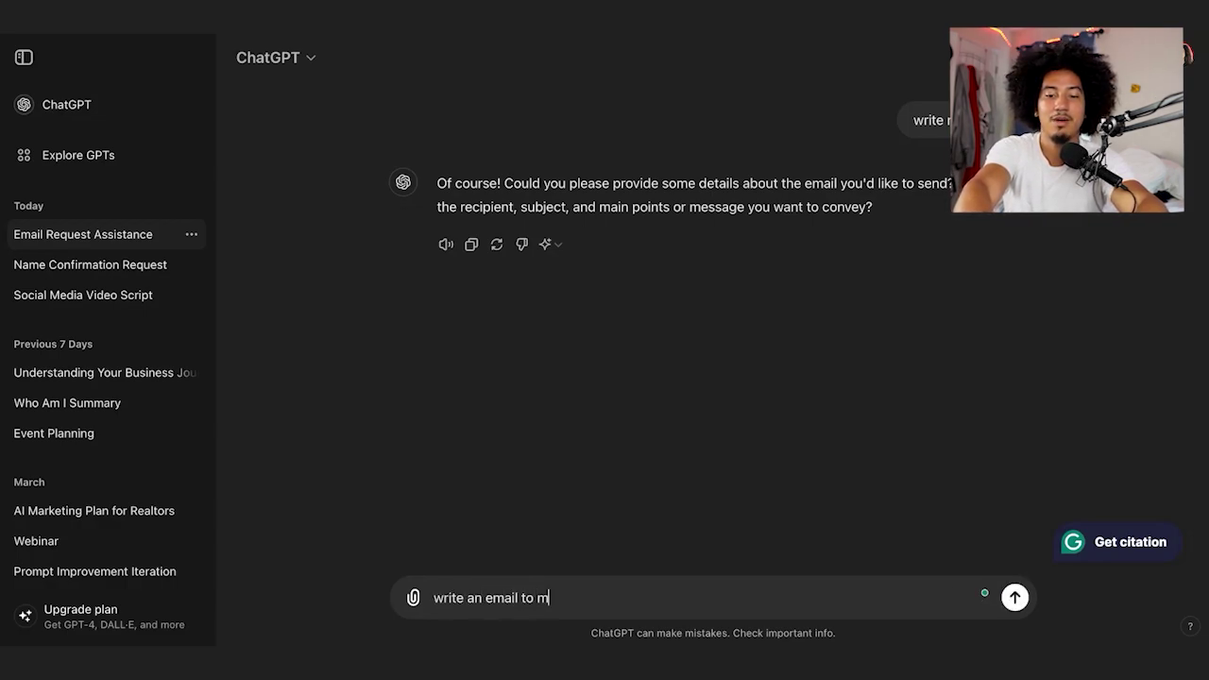
pyautogui.write('y boss saying ')
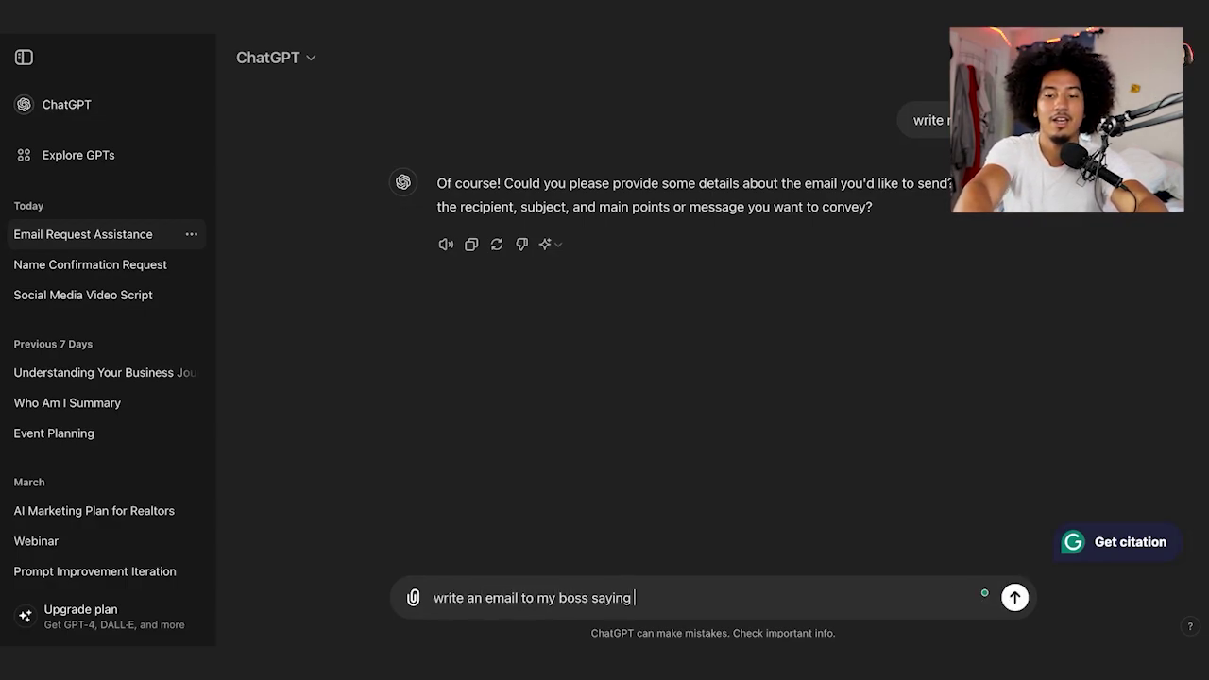
pyautogui.write('I want to quit')
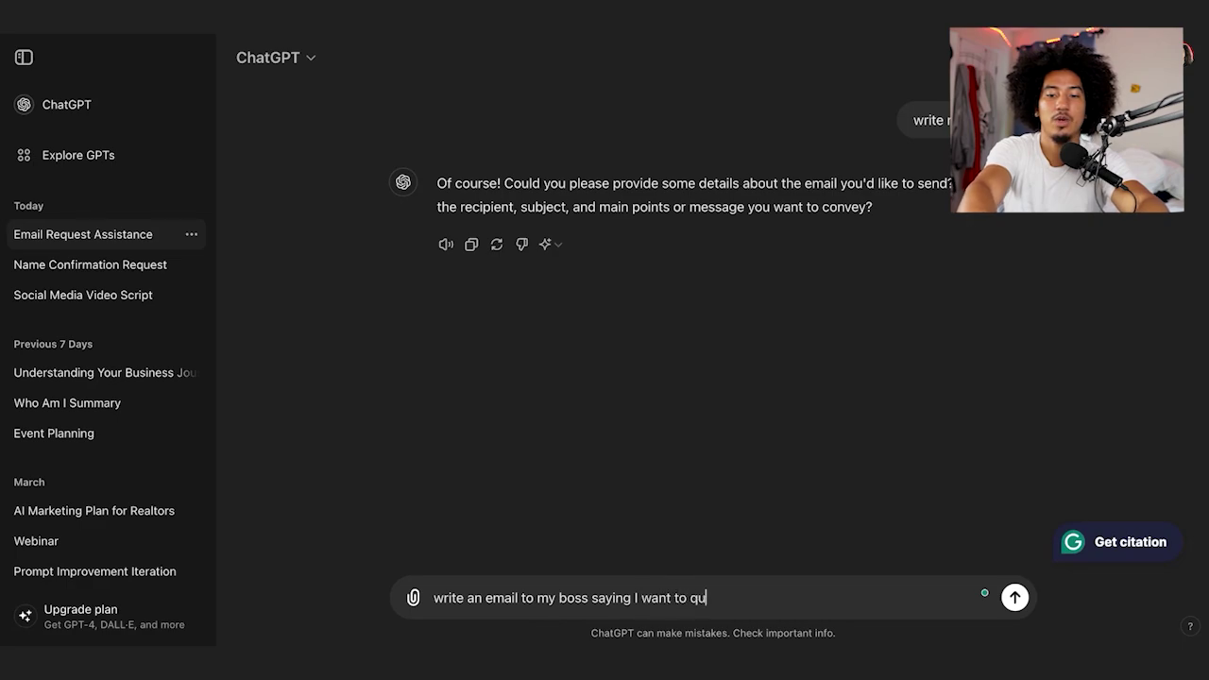
pyautogui.press('Return')
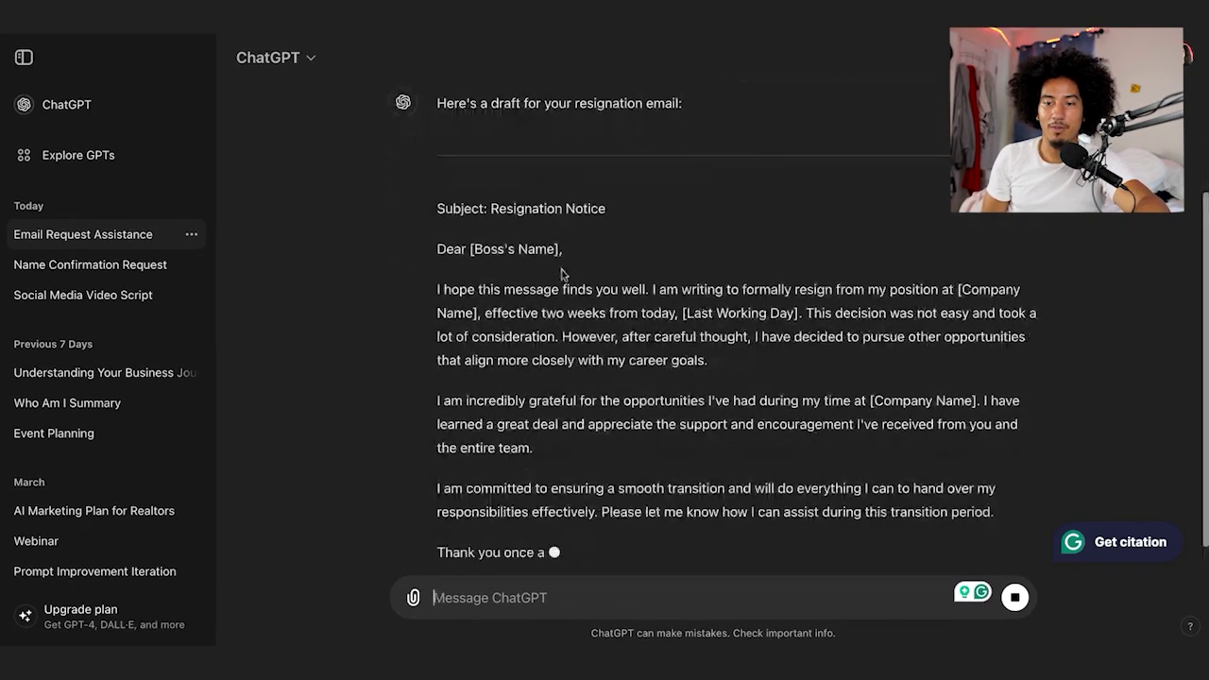
# Review the drafted resignation email, send the follow-up "Rewrite", and stop the reply while it is still generating.
pyautogui.scroll(-5, 817, 426)
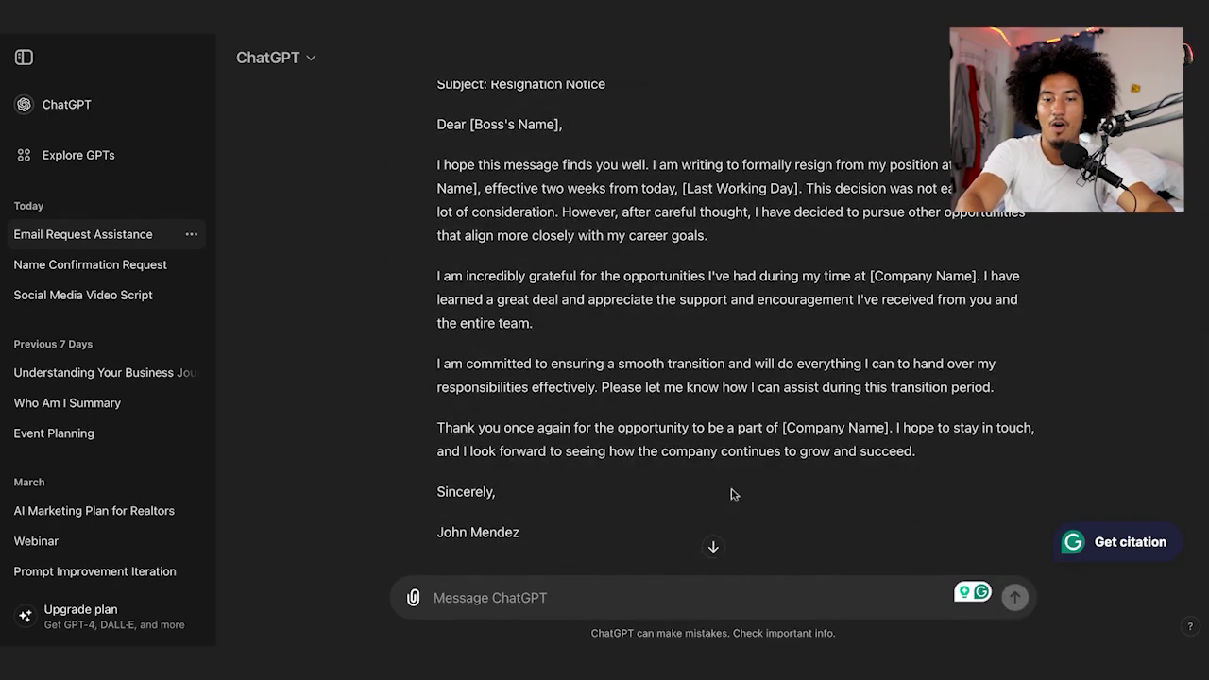
pyautogui.scroll(-2, 729, 495)
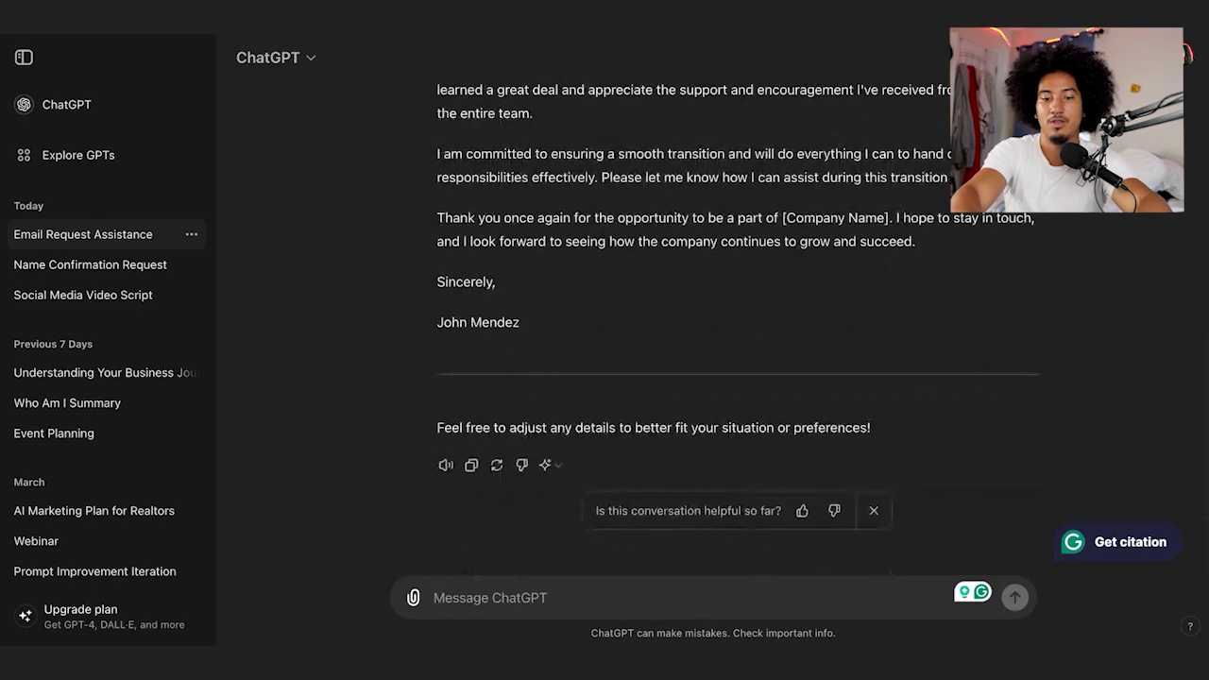
pyautogui.write('Rewrite')
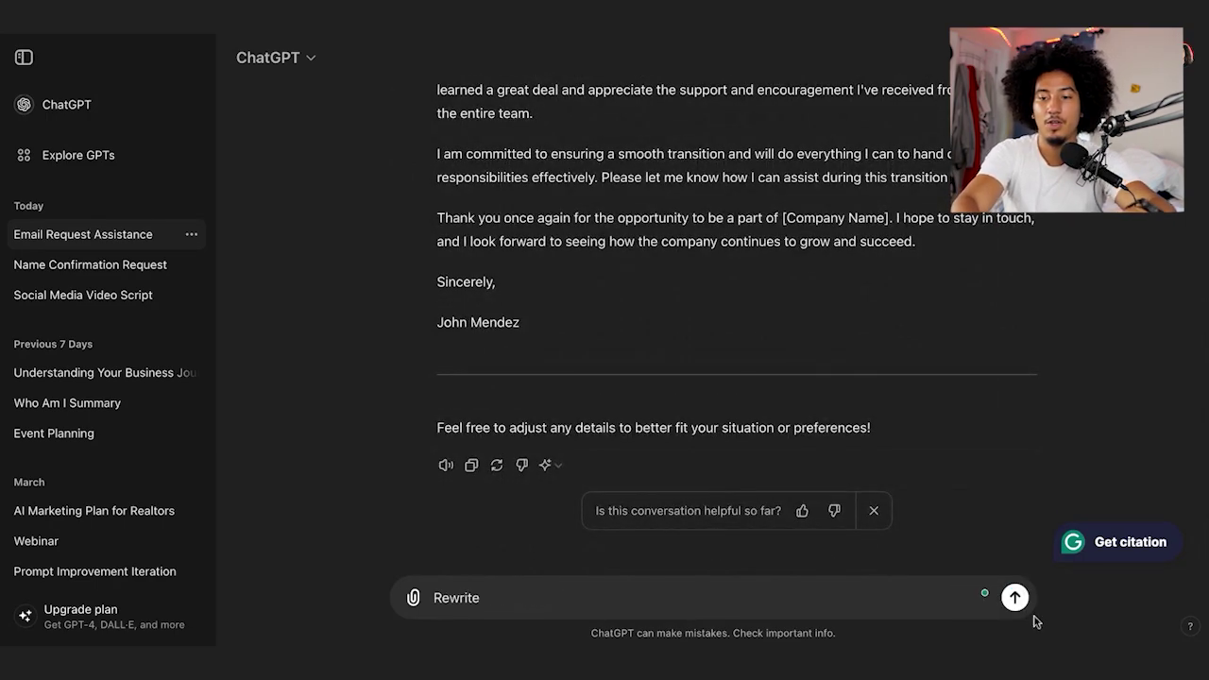
pyautogui.click(1016, 608)
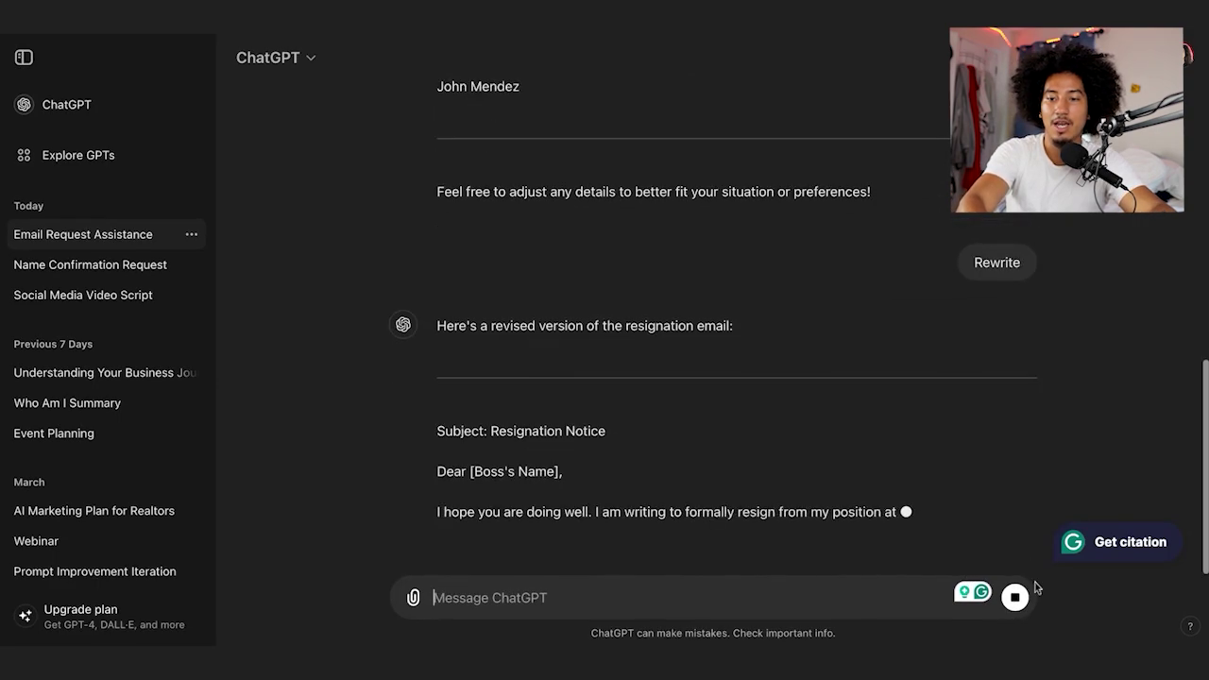
pyautogui.click(1015, 598)
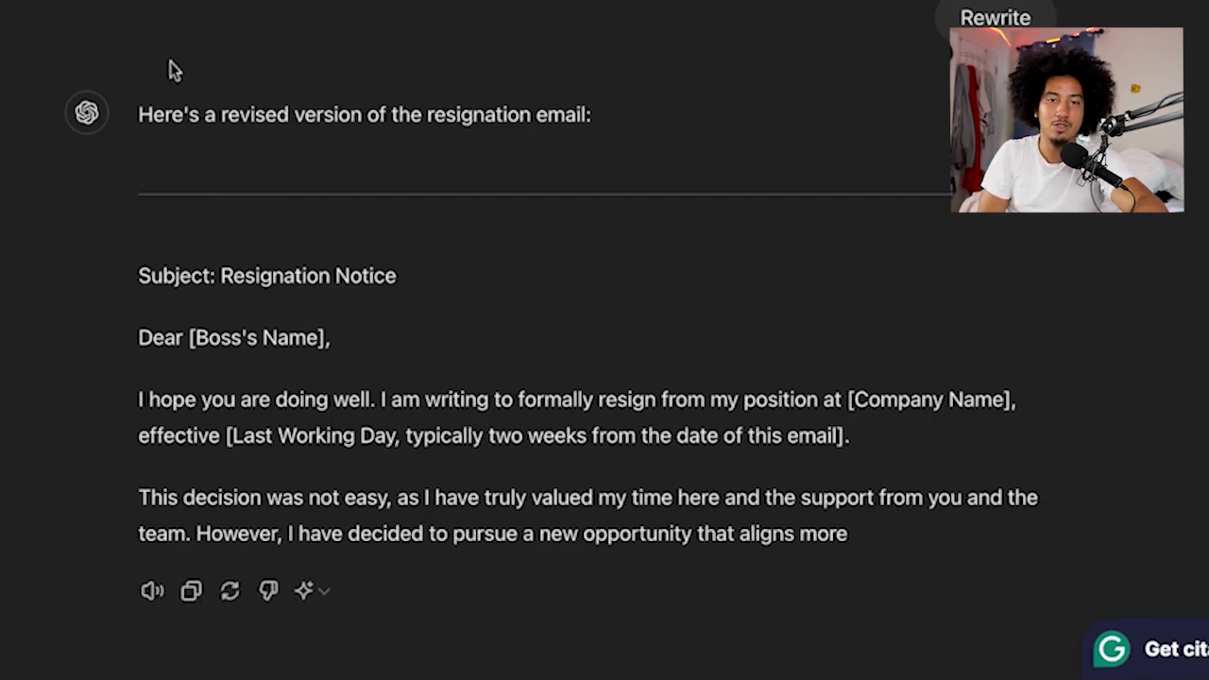
# Regenerate the cut-off rewrite of the resignation email and look at the model choices offered for the new reply.
pyautogui.moveTo(138, 114); pyautogui.dragTo(655, 642)
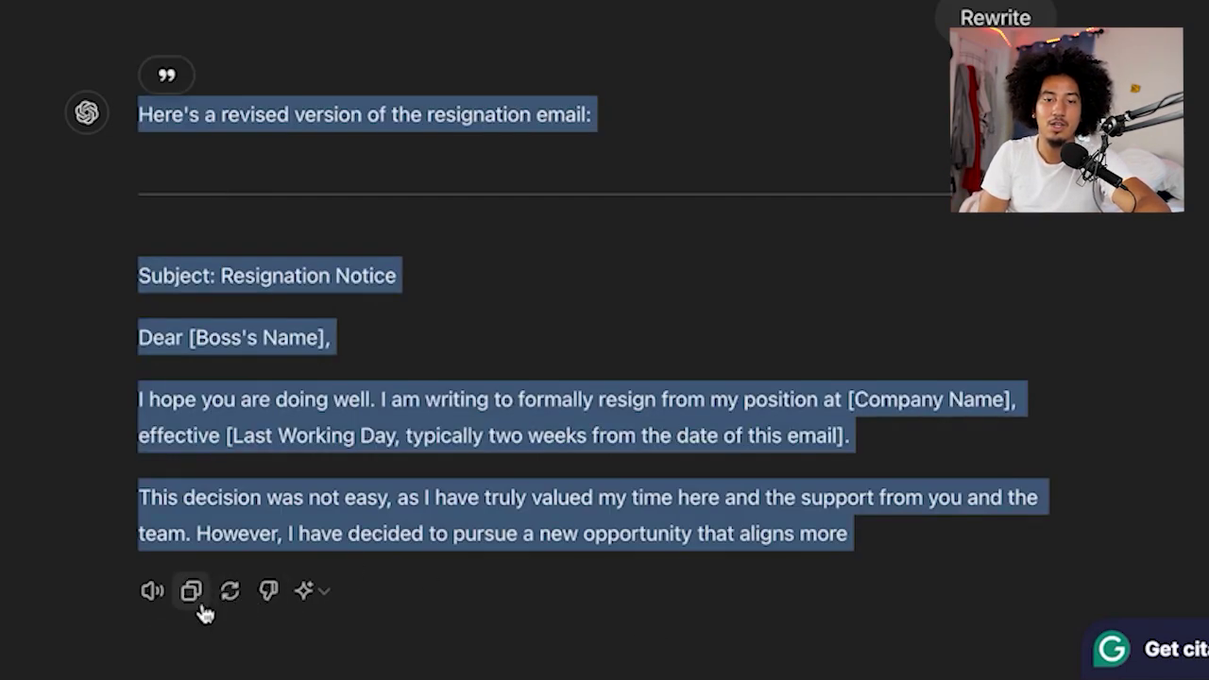
pyautogui.click(189, 476)
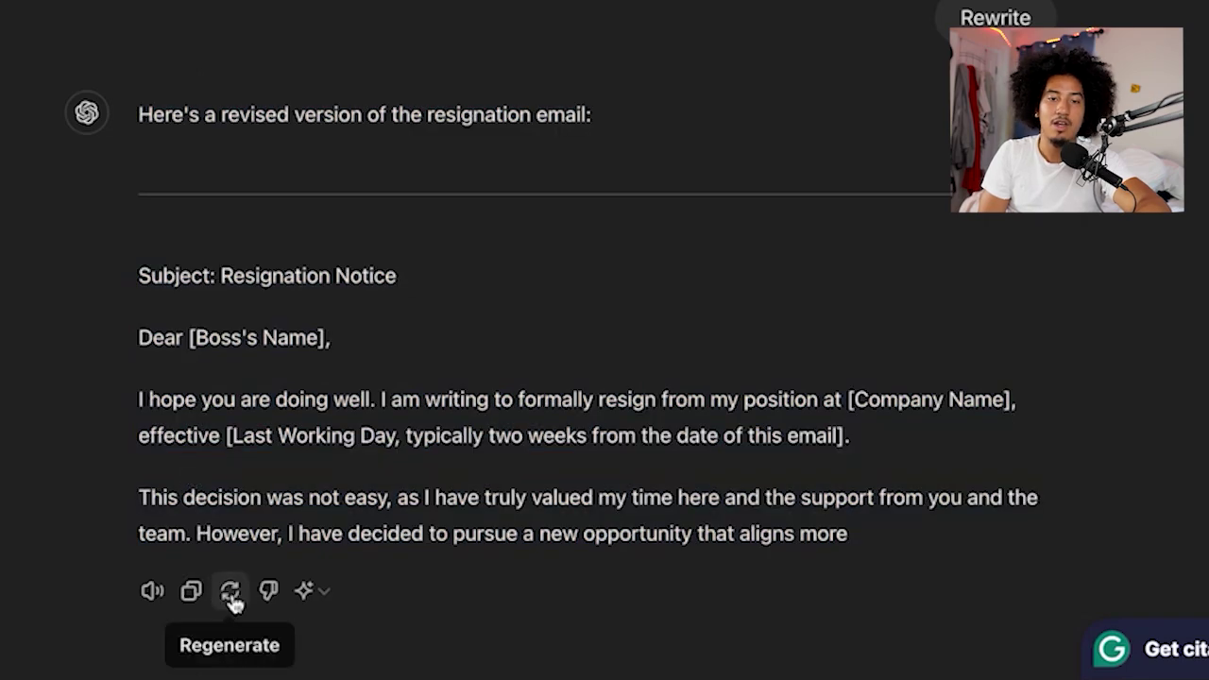
pyautogui.click(230, 592)
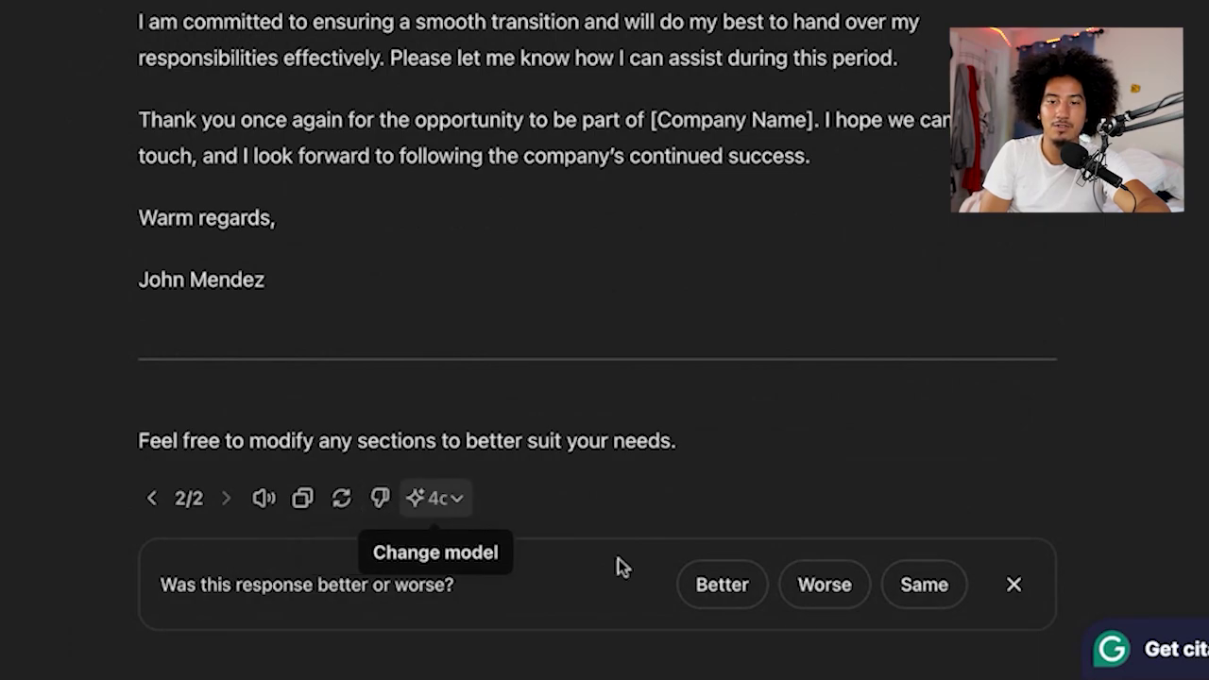
pyautogui.click(420, 499)
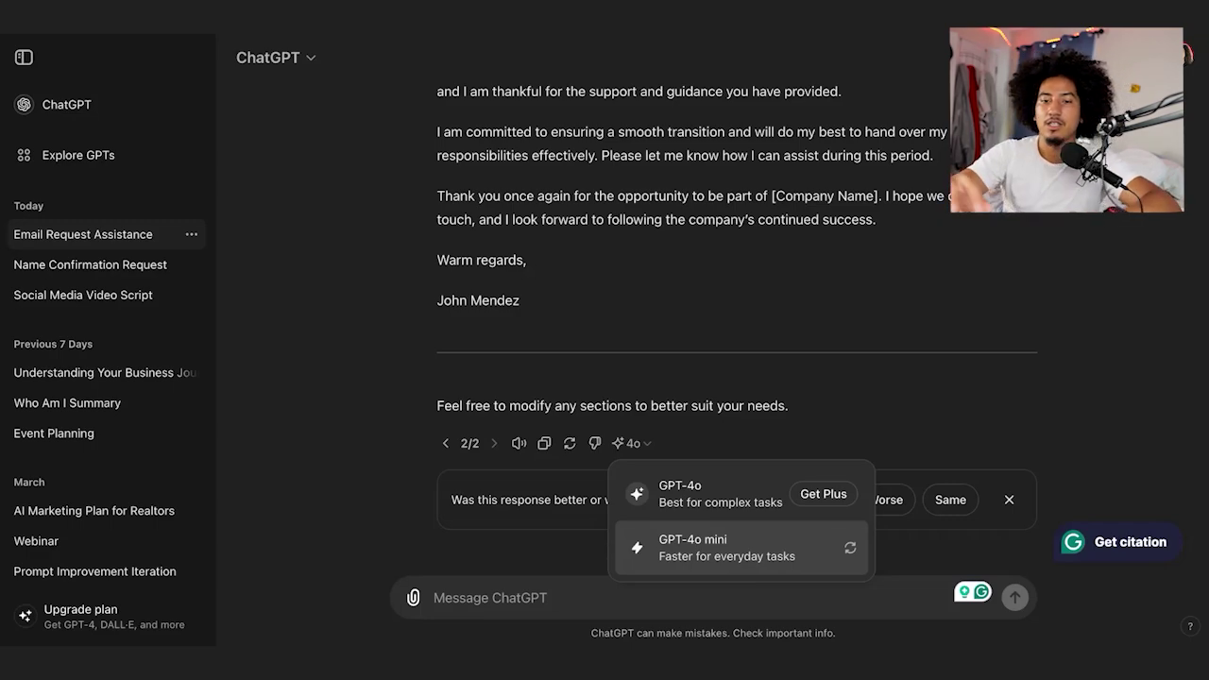
pyautogui.click(775, 413)
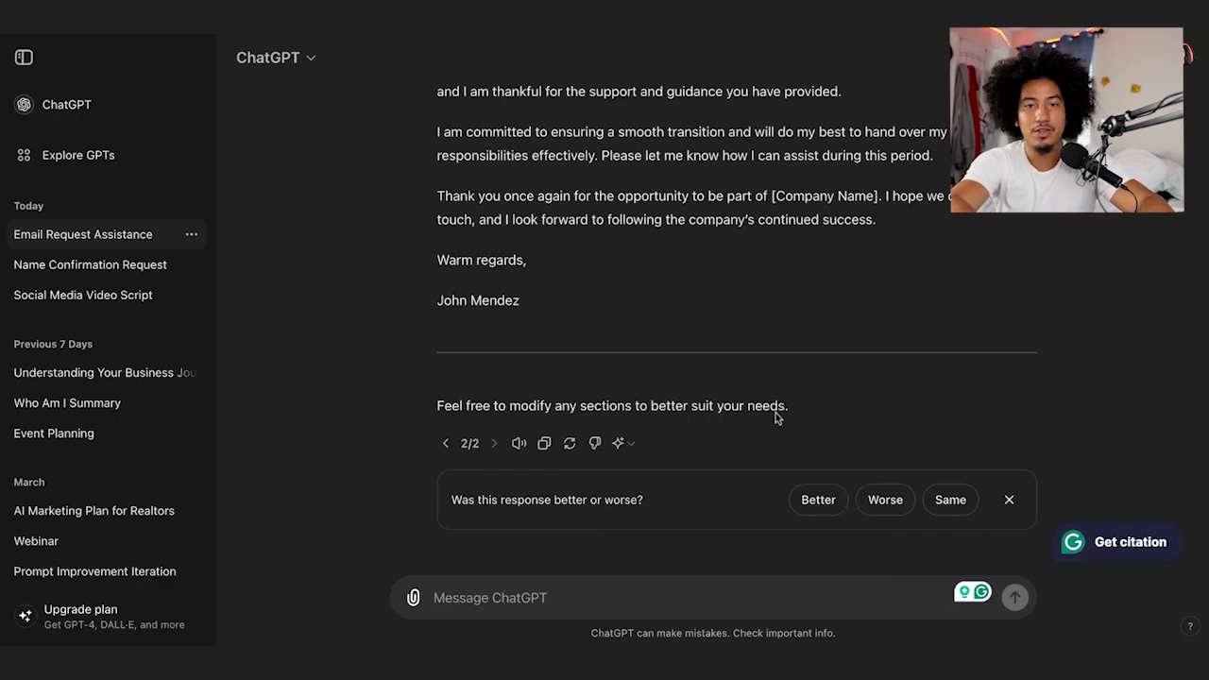
# Edit the message about quitting by appending "Make the email very professional, written in old English, and under 40 words", and resend it.
pyautogui.scroll(5, 776, 413)
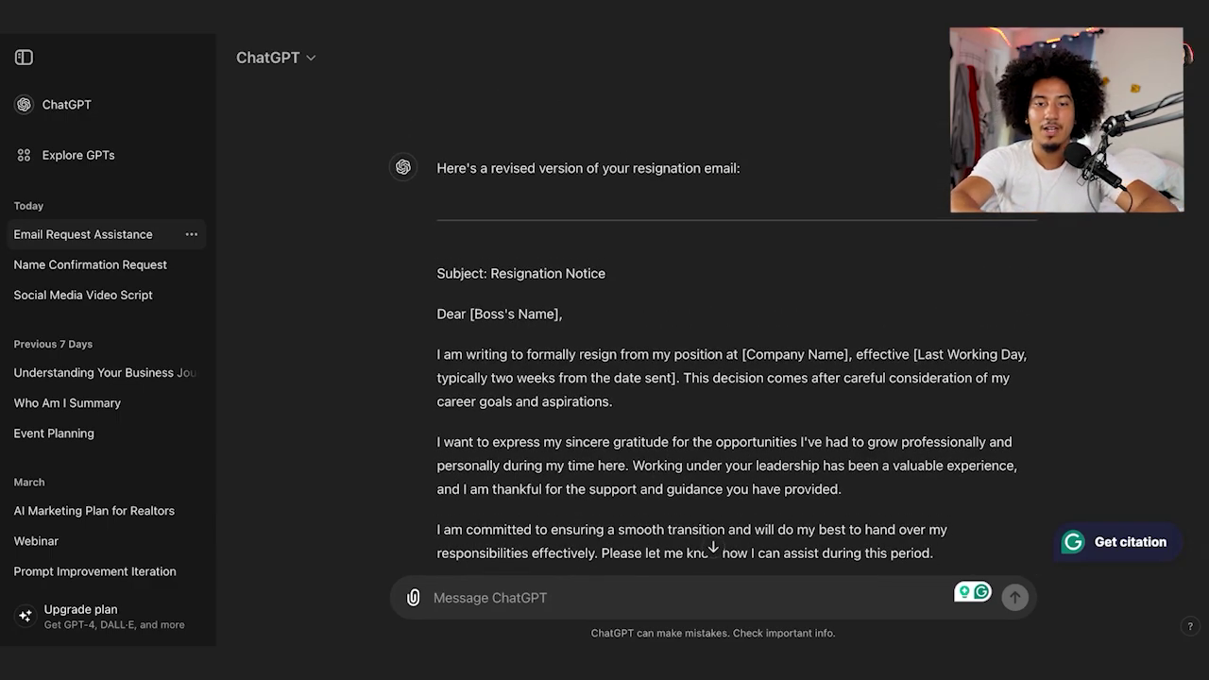
pyautogui.scroll(10, 776, 413)
pyautogui.scroll(1, 775, 413)
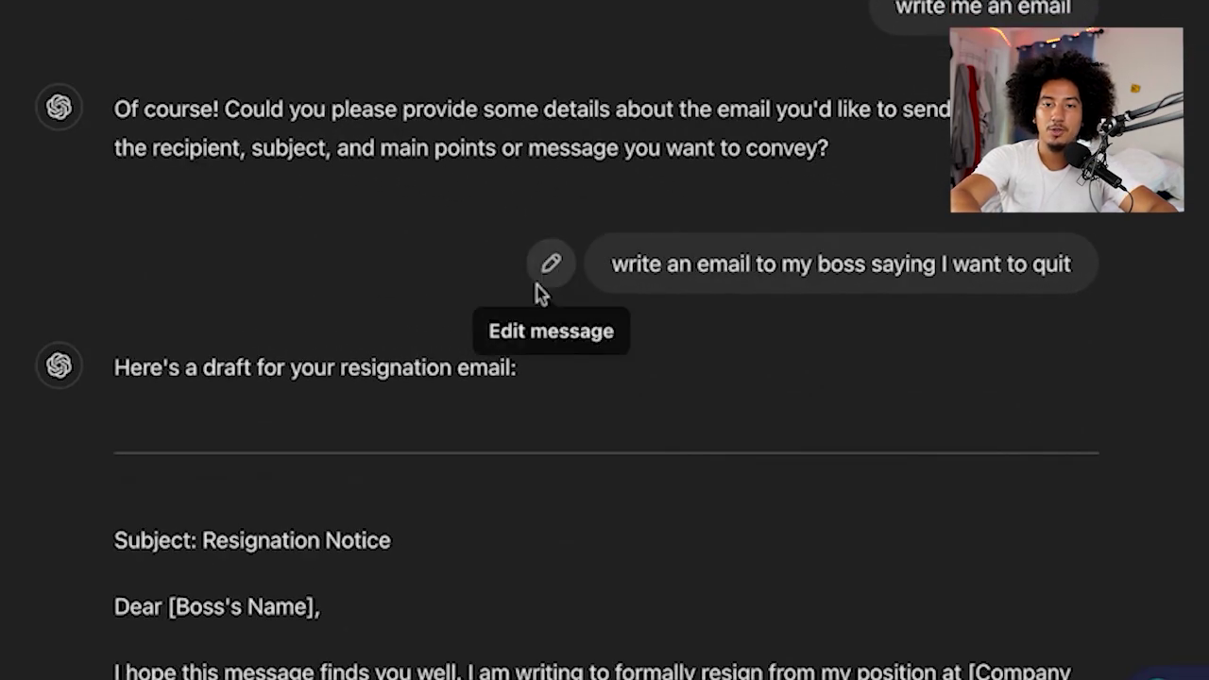
pyautogui.click(552, 266)
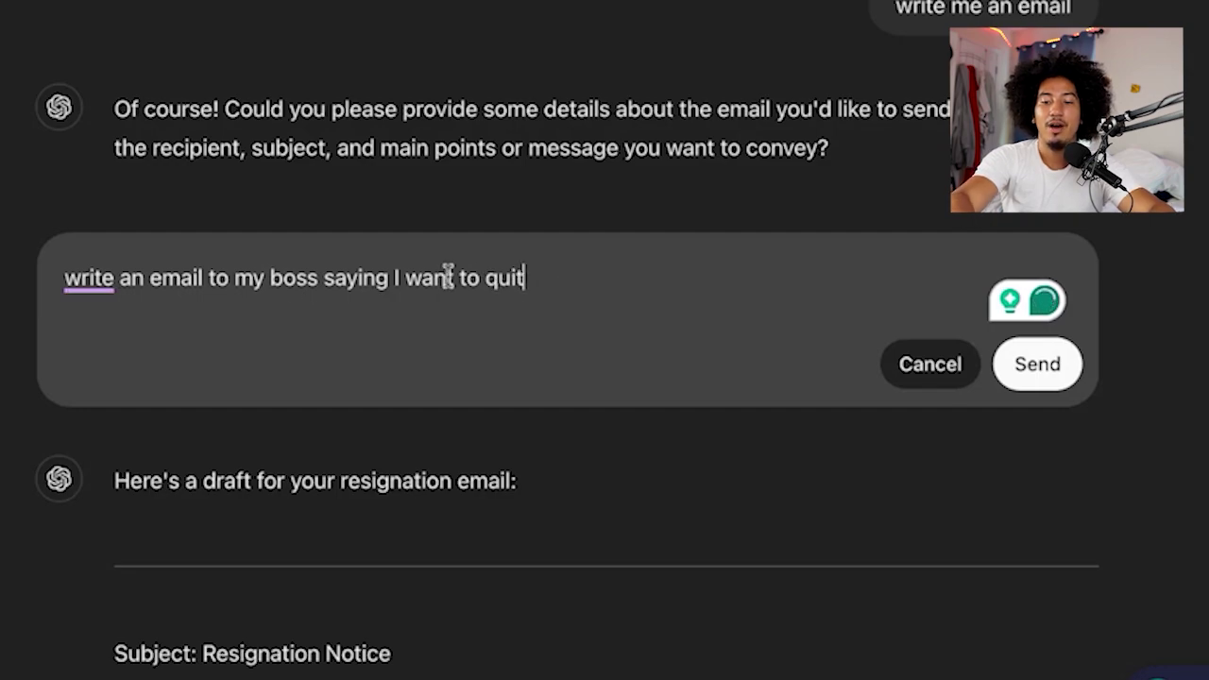
pyautogui.write('. ')
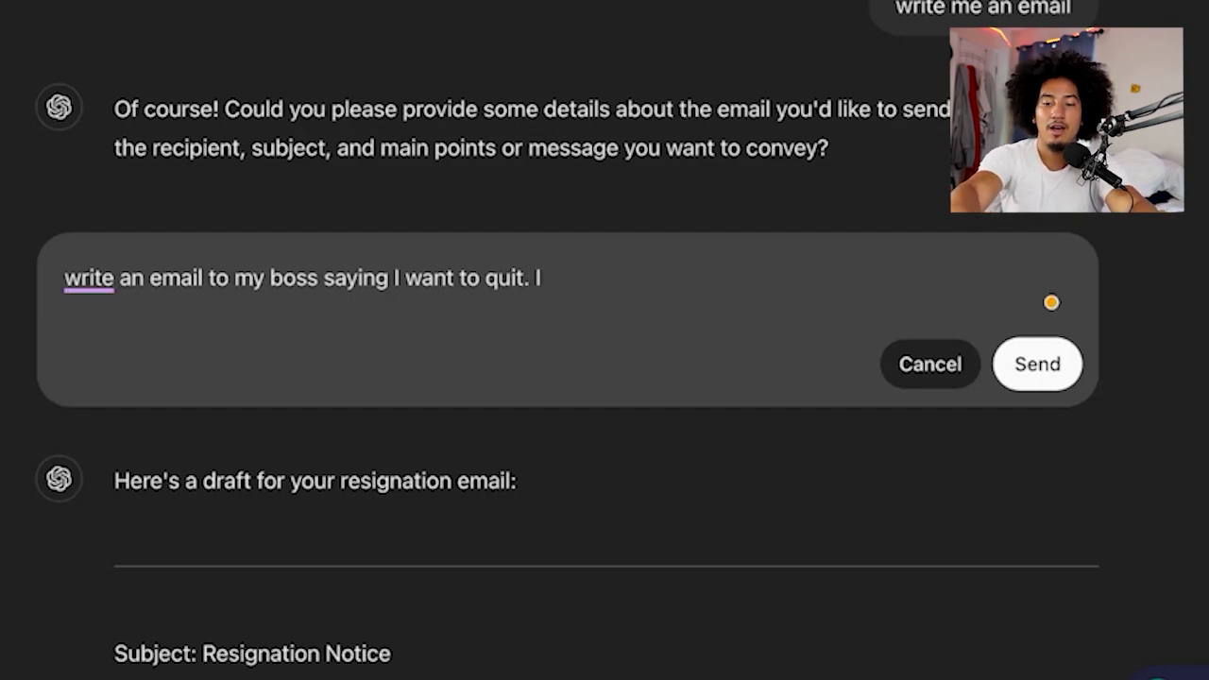
pyautogui.write('Make the em')
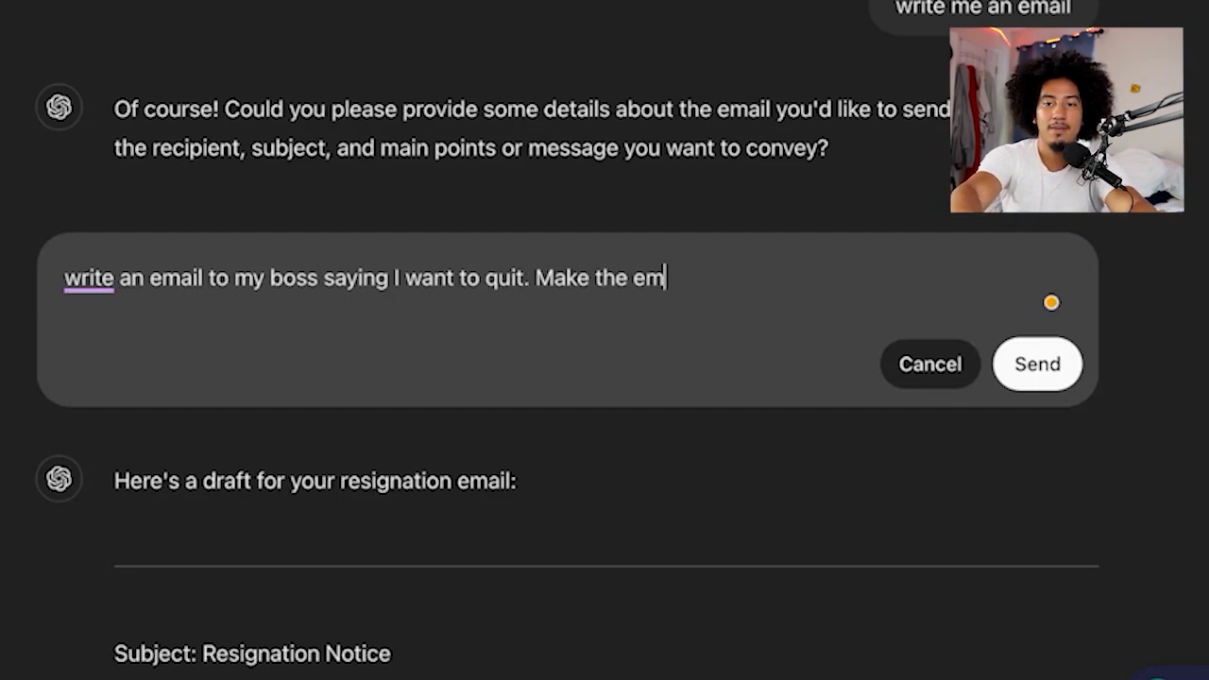
pyautogui.write('ail very pro')
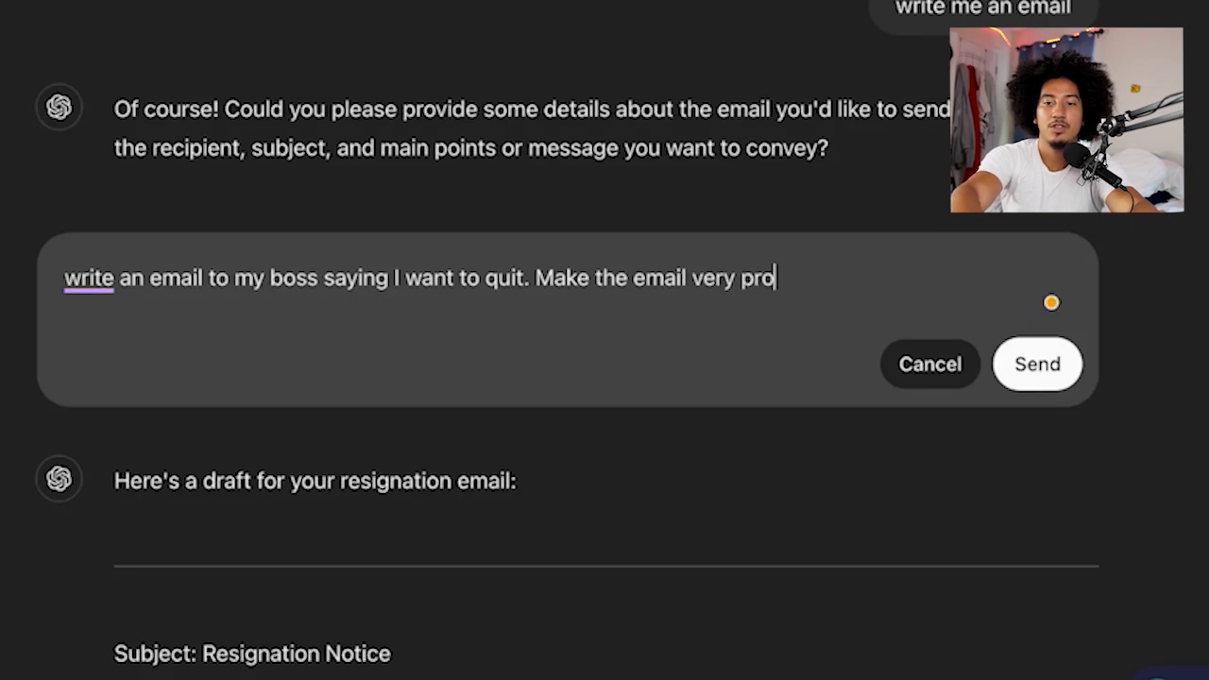
pyautogui.write('fessional, written in old')
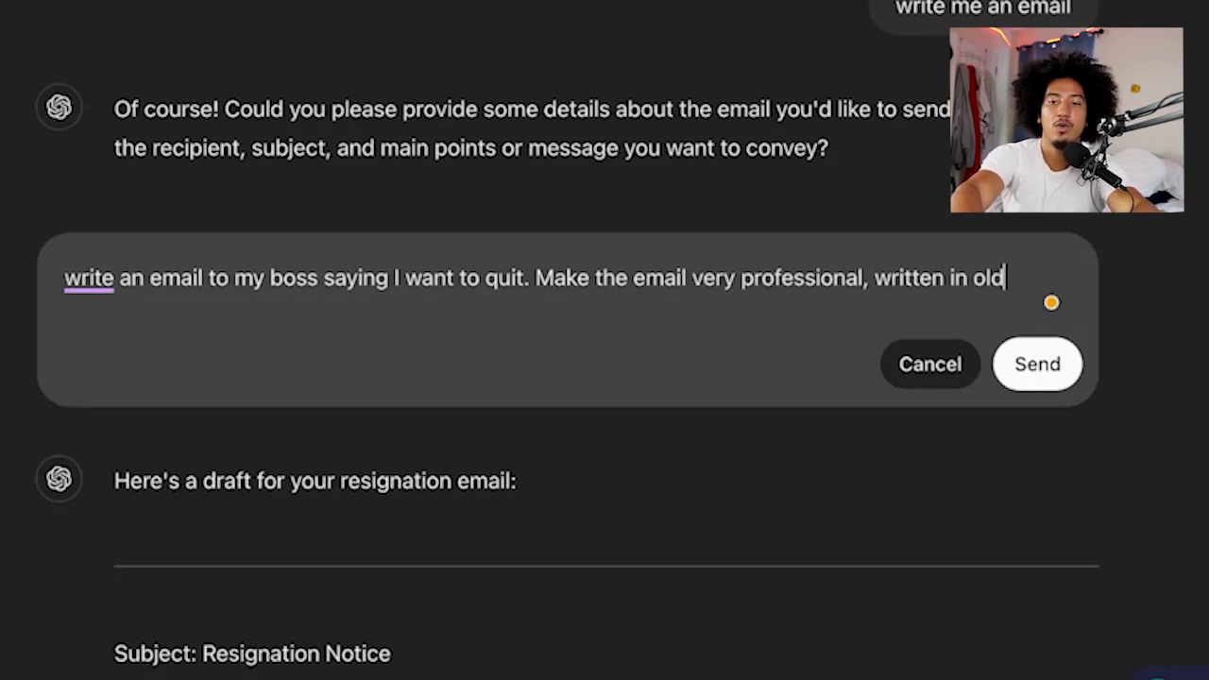
pyautogui.write(' English, and un')
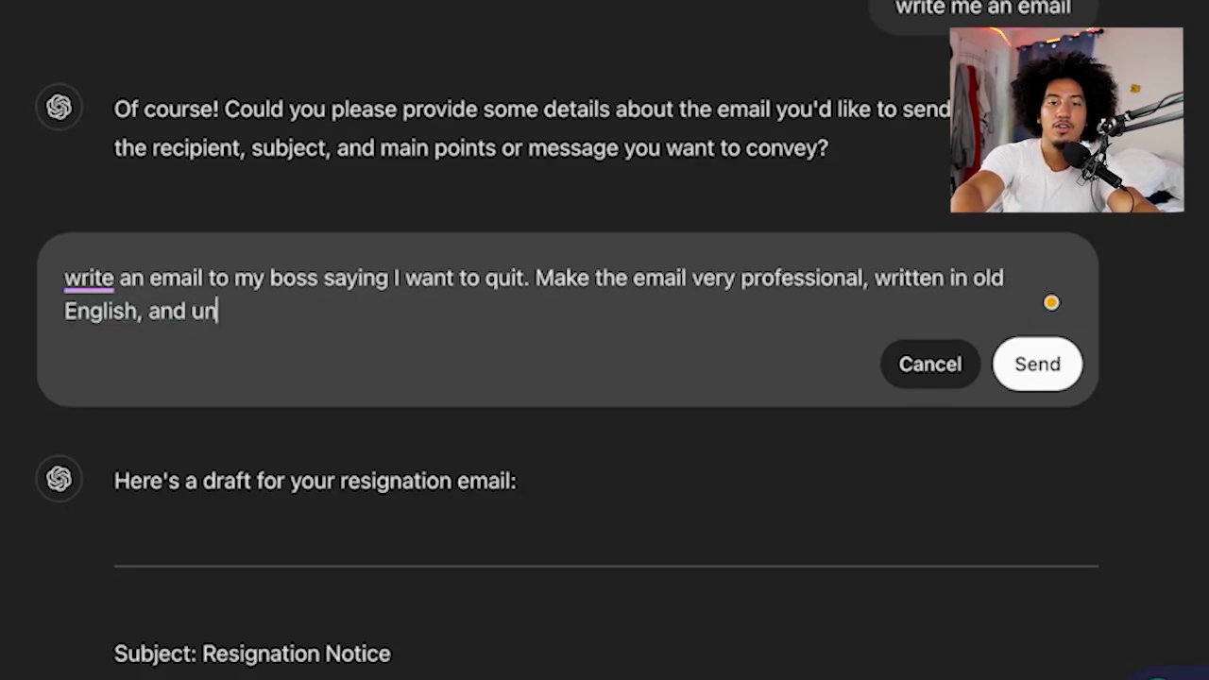
pyautogui.write('der 40 words')
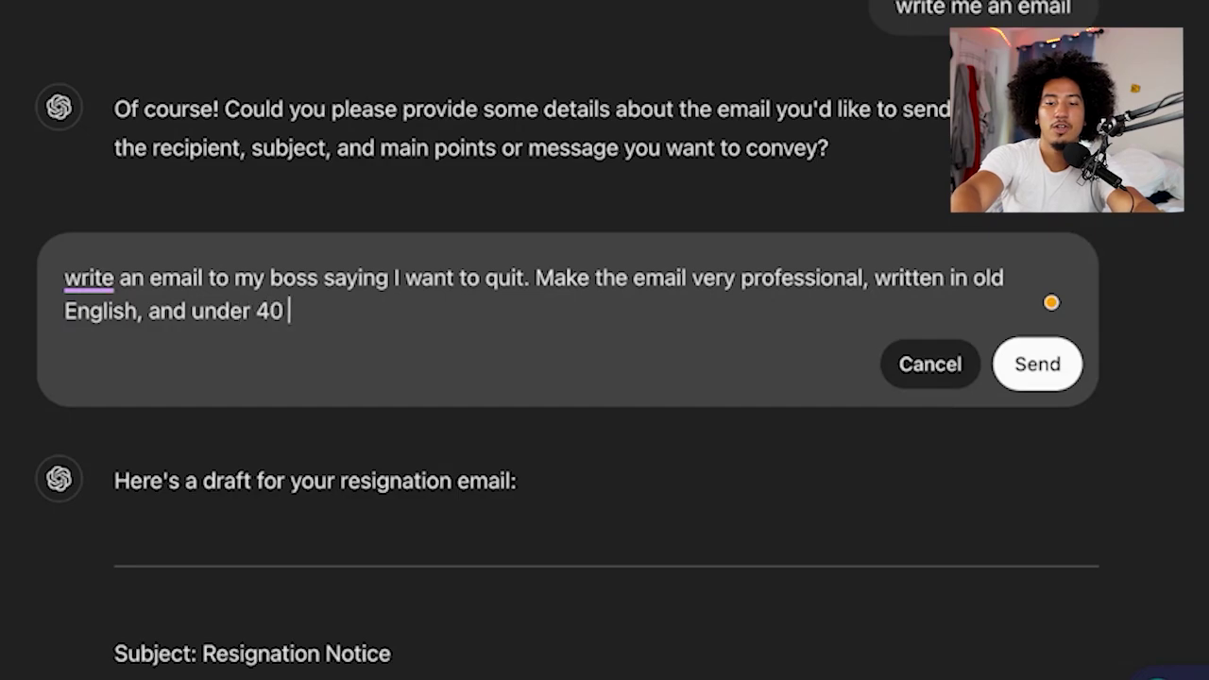
pyautogui.click(1007, 370)
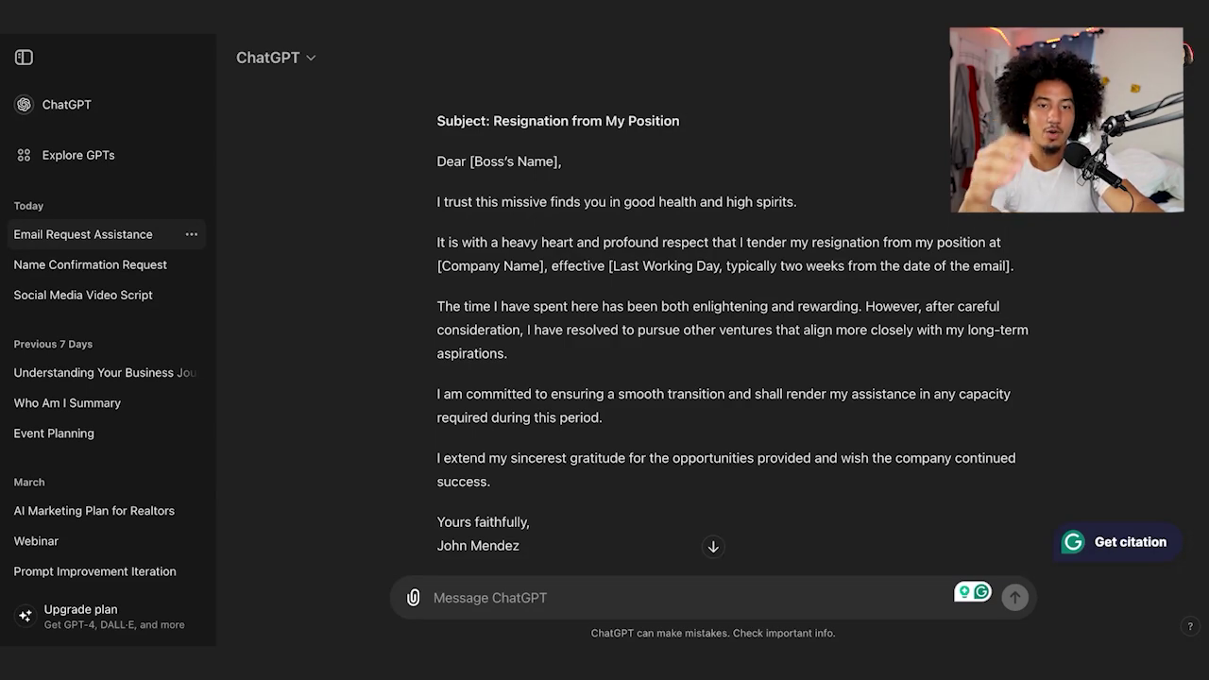
# Quote the email's "I am committed to ensuring a smooth transition" sentence in a reply and send "Rewrite this sentence then write the email with the".
pyautogui.moveTo(629, 426); pyautogui.dragTo(432, 403)
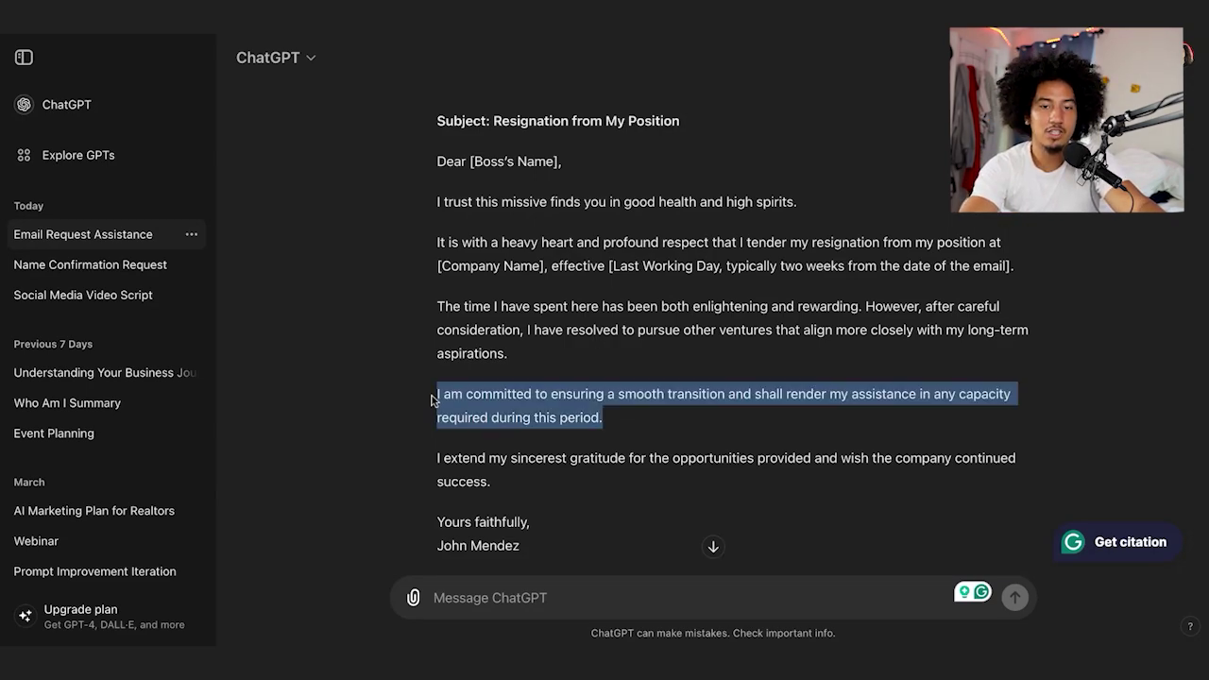
pyautogui.click(457, 331)
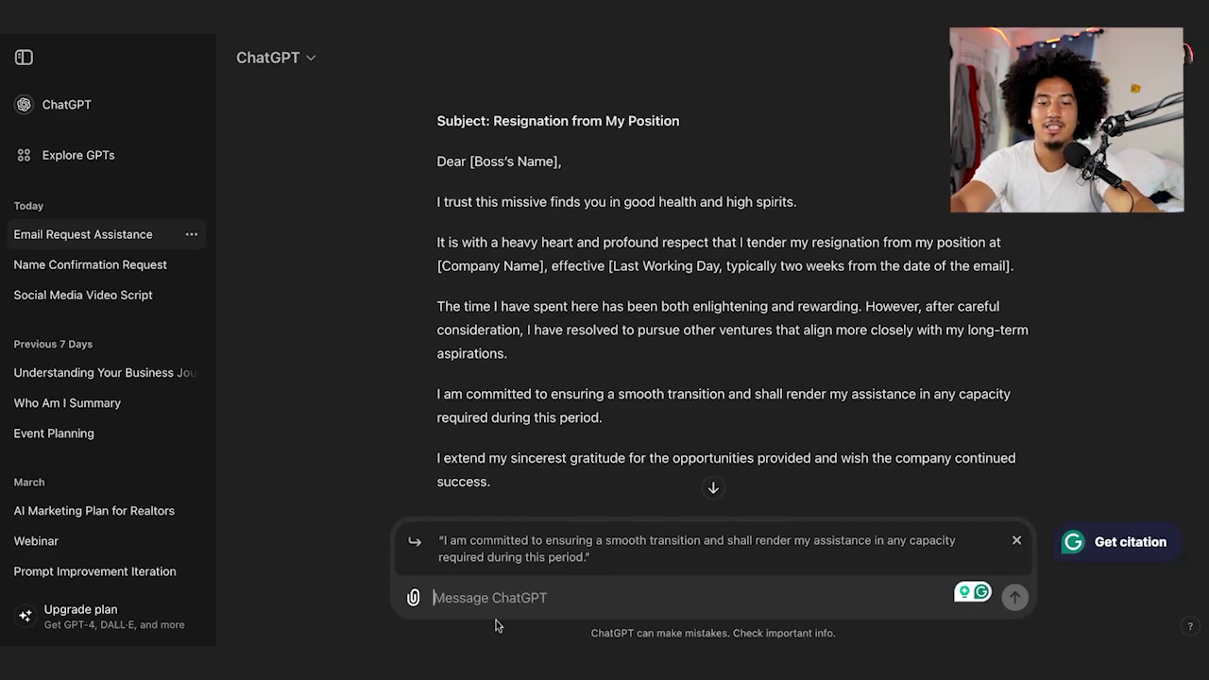
pyautogui.write('Rewrite this')
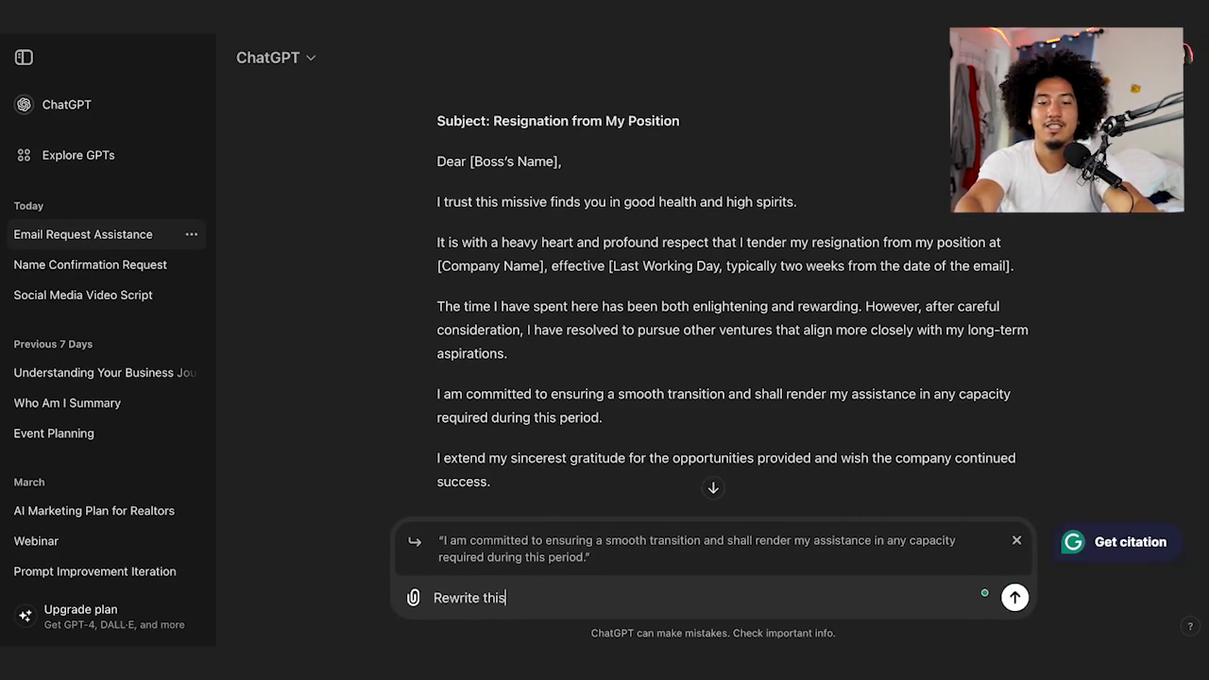
pyautogui.write(' sentence then ')
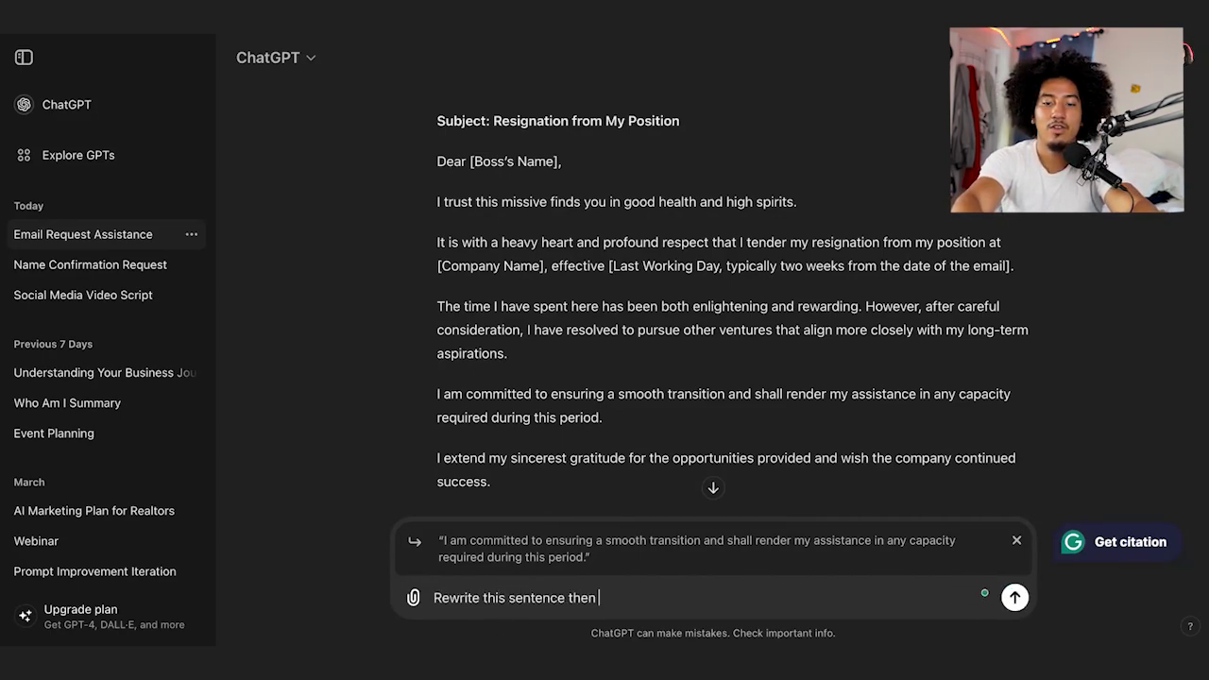
pyautogui.write('write the em')
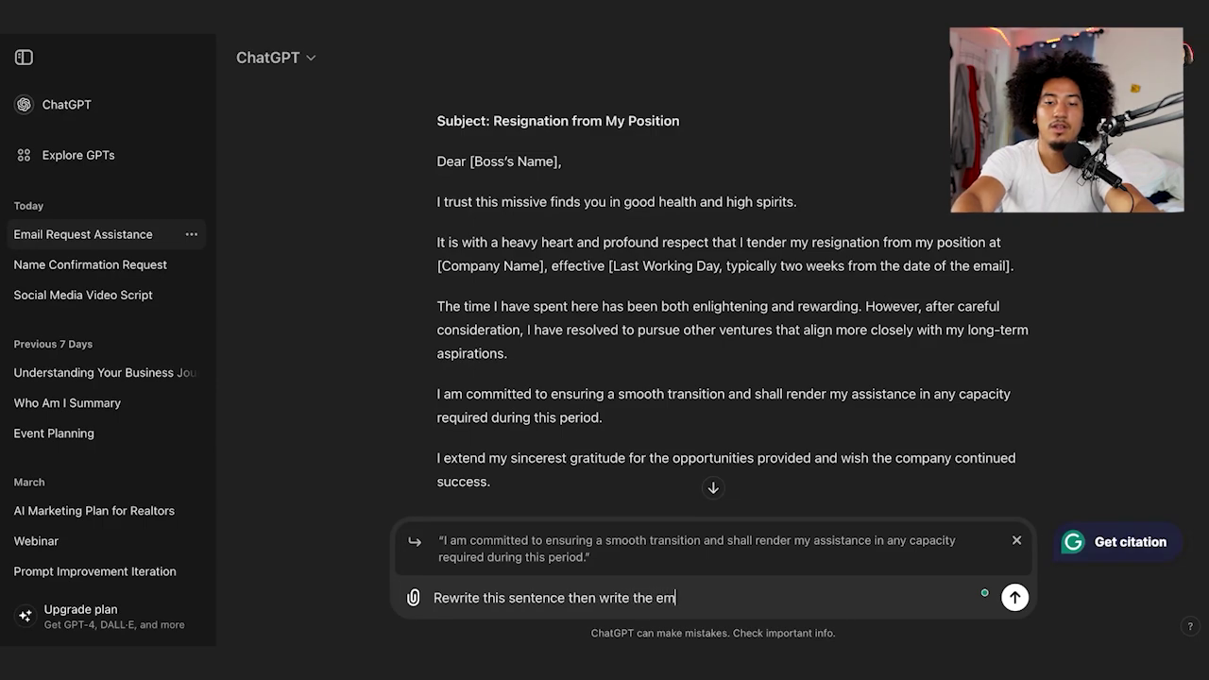
pyautogui.write('ail with th')
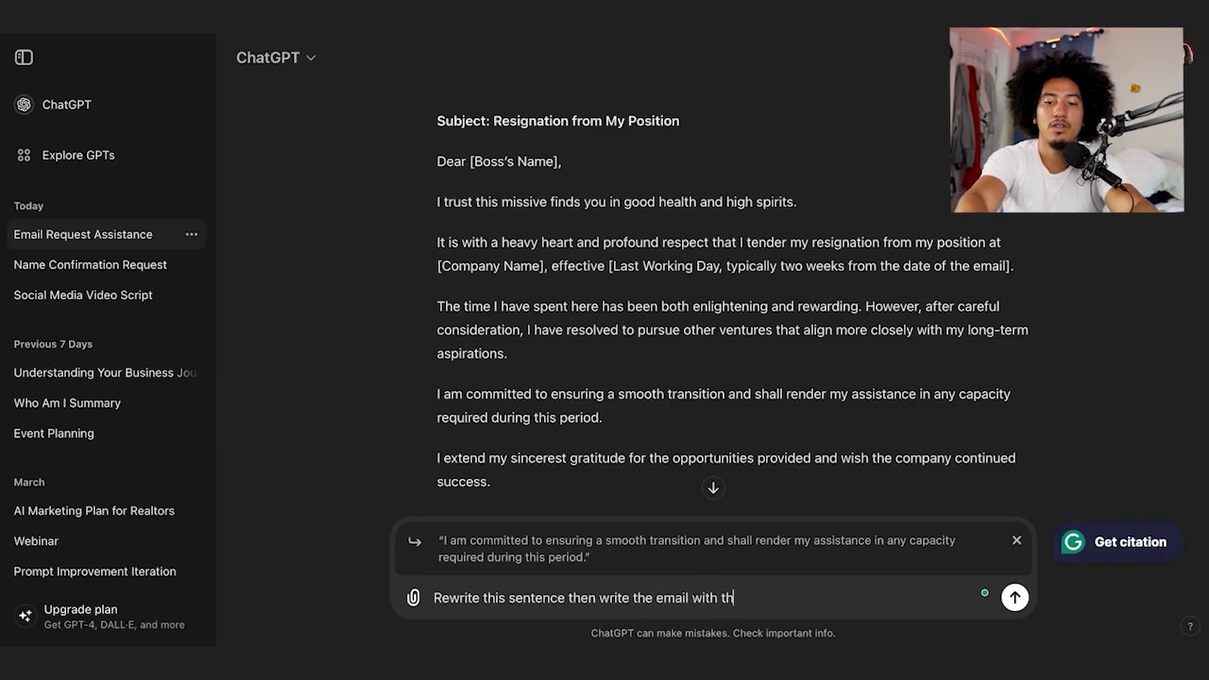
pyautogui.write('e')
pyautogui.press('Return')
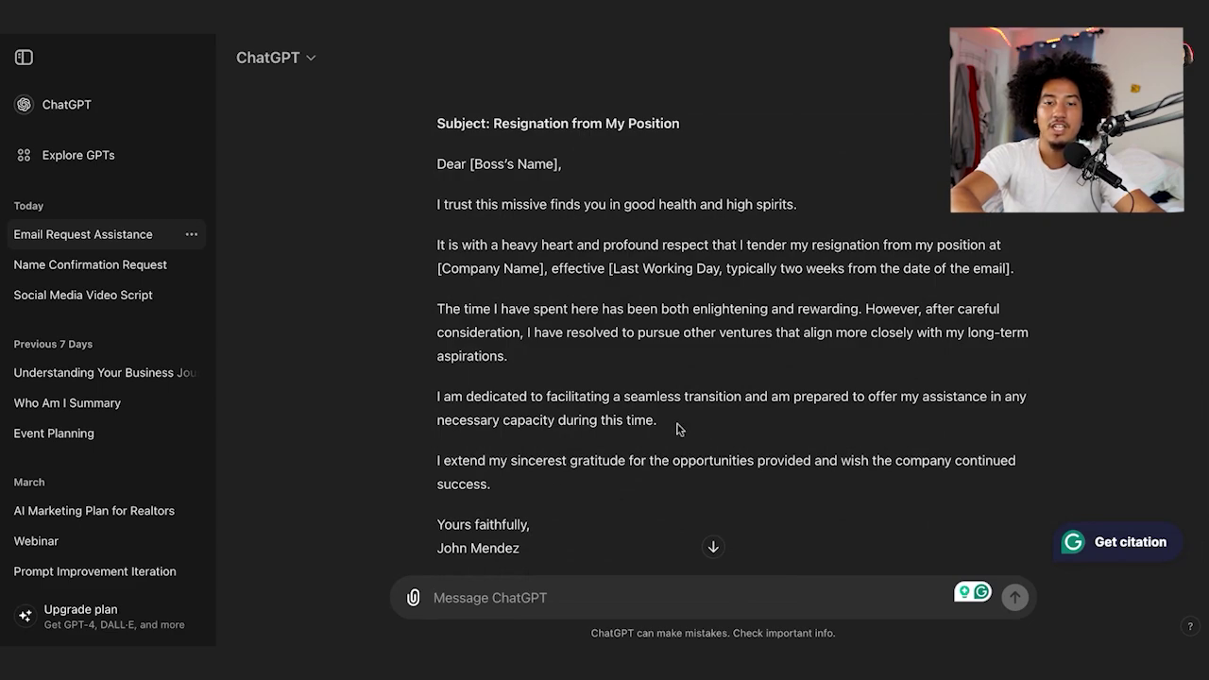
pyautogui.moveTo(676, 428); pyautogui.dragTo(434, 406)
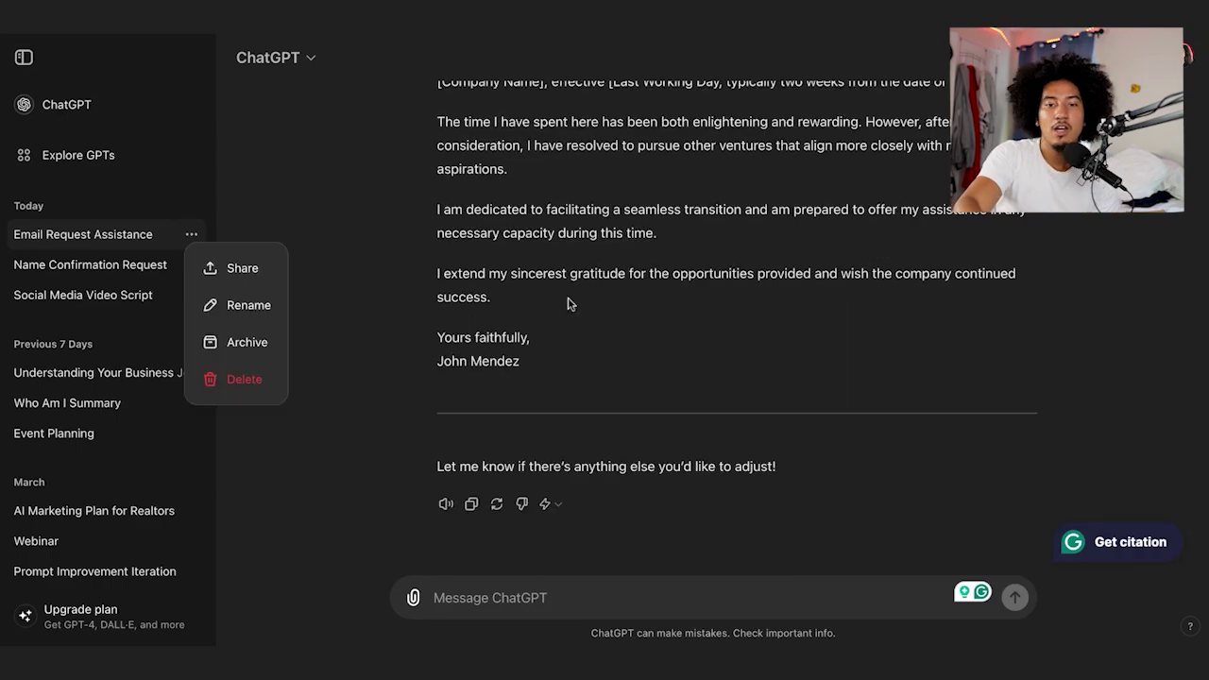
# Rename the "Email Request Assistance" chat as "Email to my boss".
pyautogui.press('Escape')
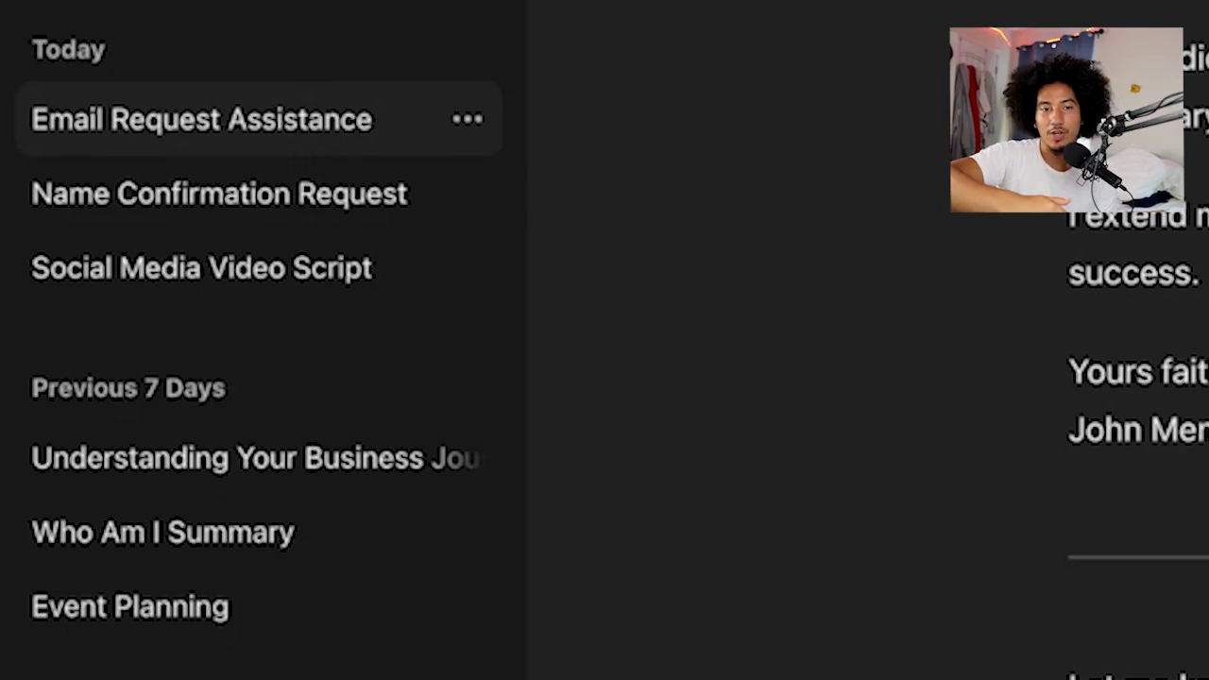
pyautogui.click(467, 120)
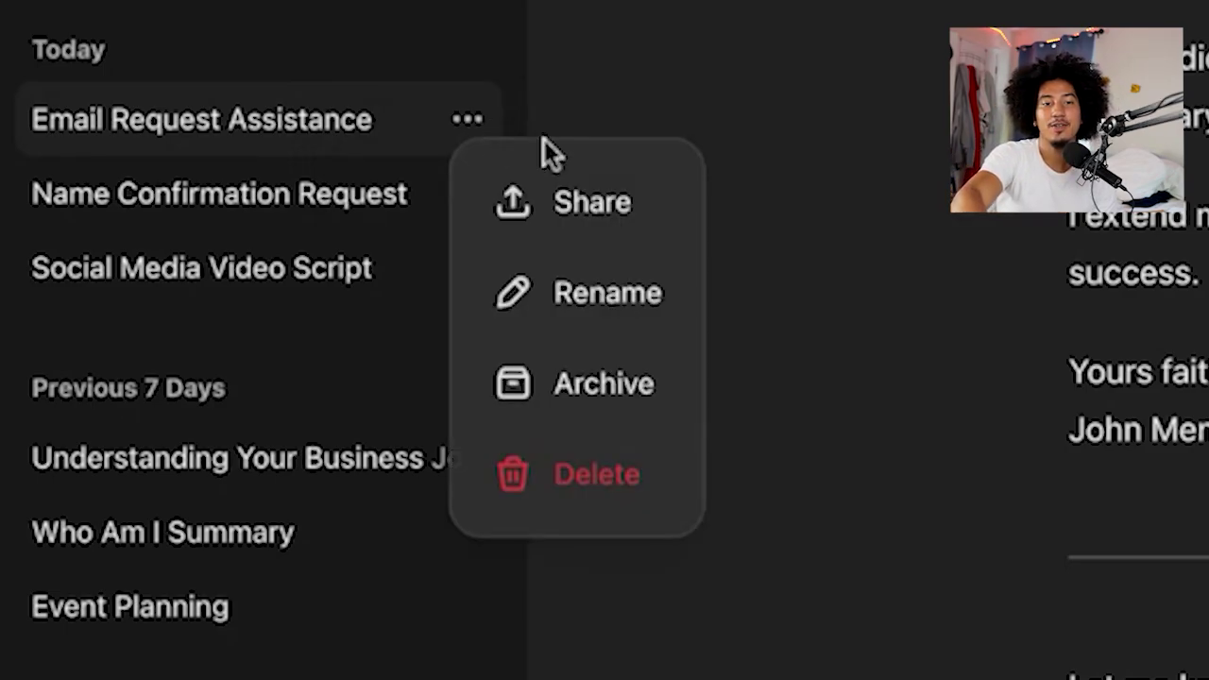
pyautogui.click(608, 296)
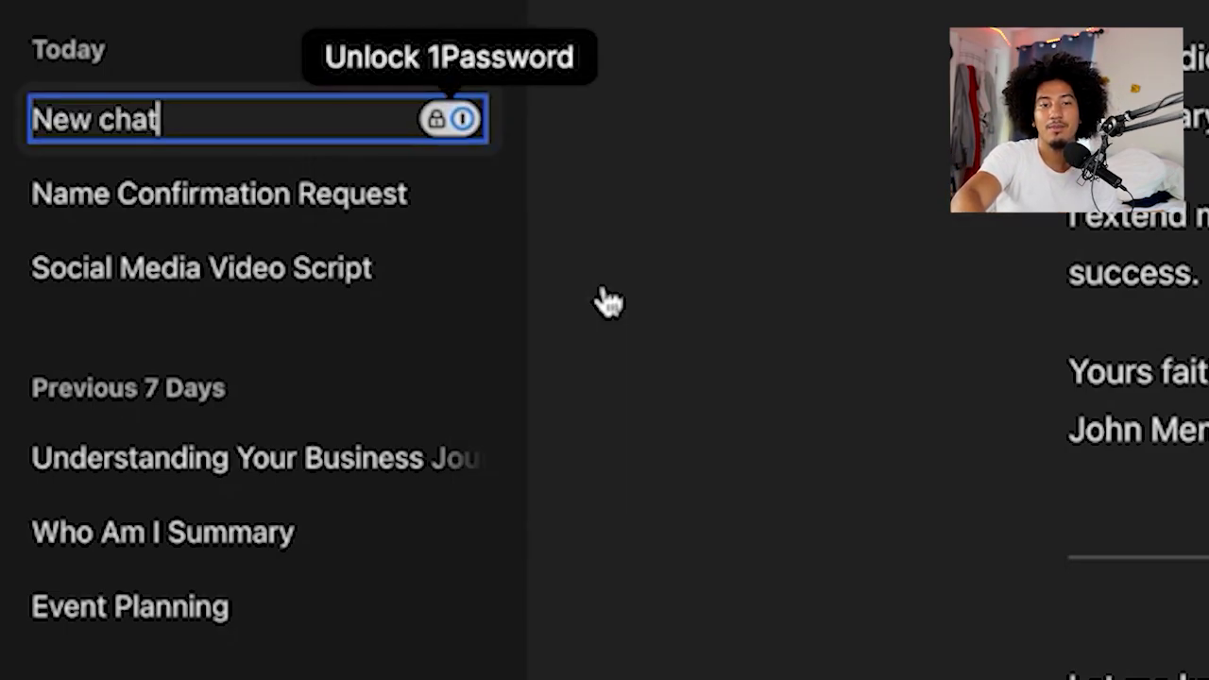
pyautogui.tripleClick(293, 115)
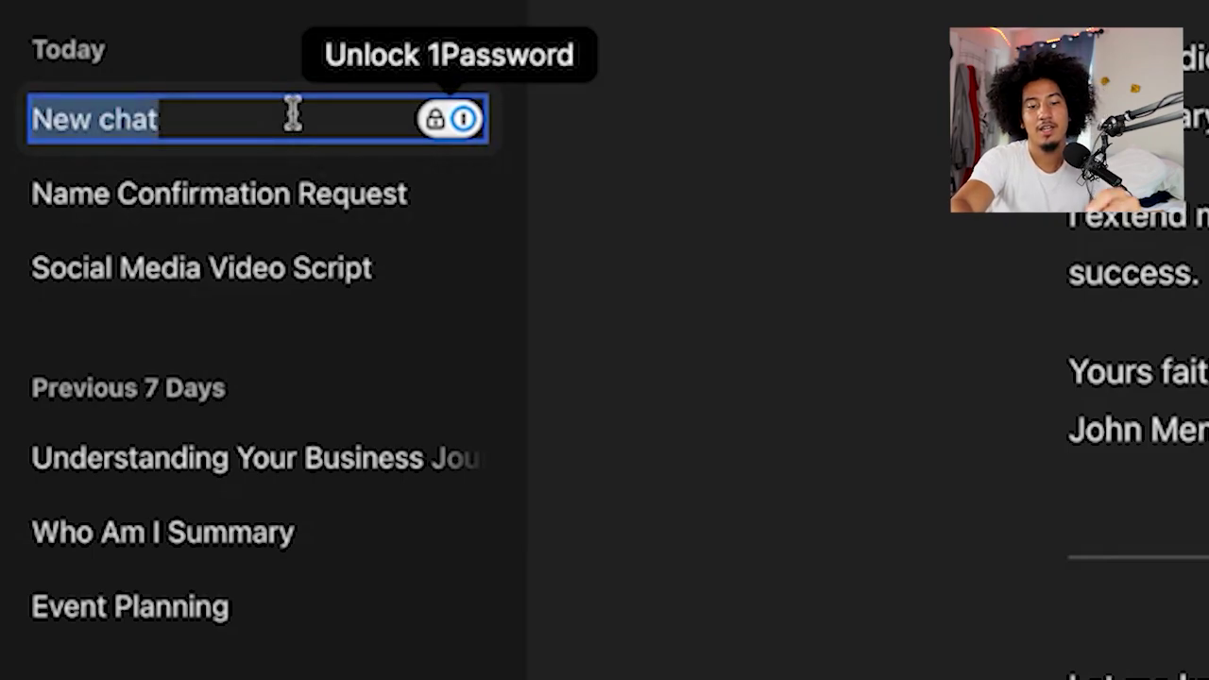
pyautogui.write('Email ')
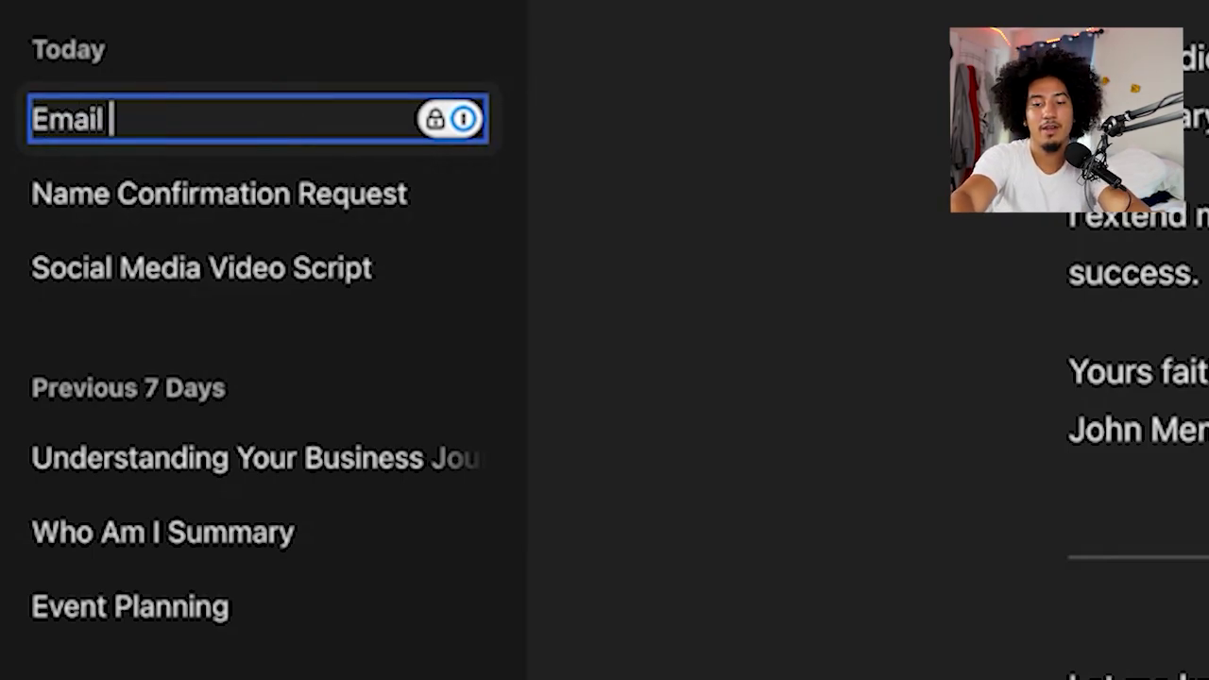
pyautogui.write('to my boss')
pyautogui.press('Return')
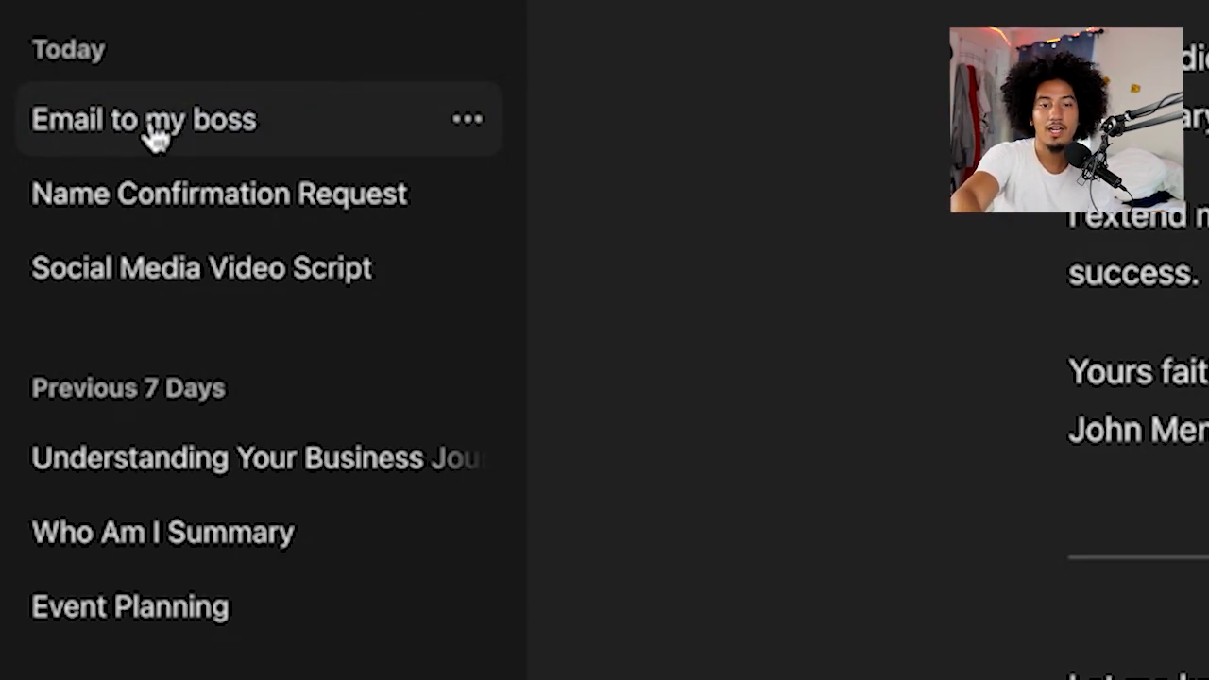
# Switch to the "Name Confirmation Request" chat and back, and archive the "Email to my boss" chat.
pyautogui.click(483, 189)
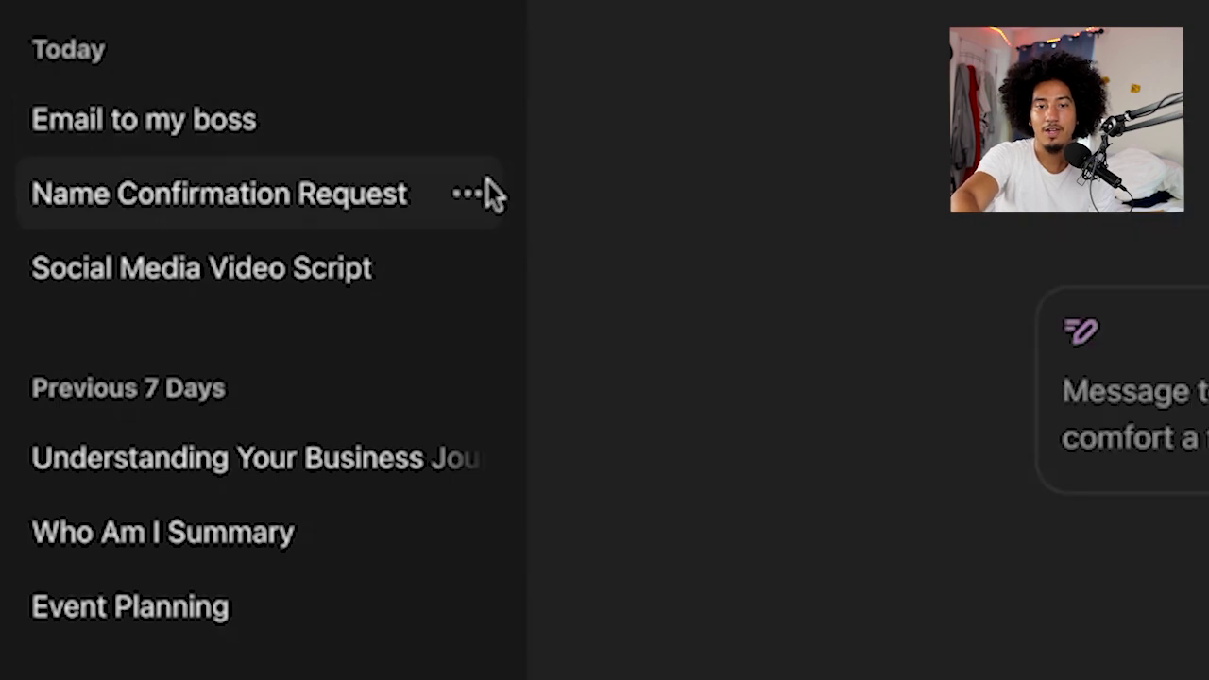
pyautogui.click(224, 151)
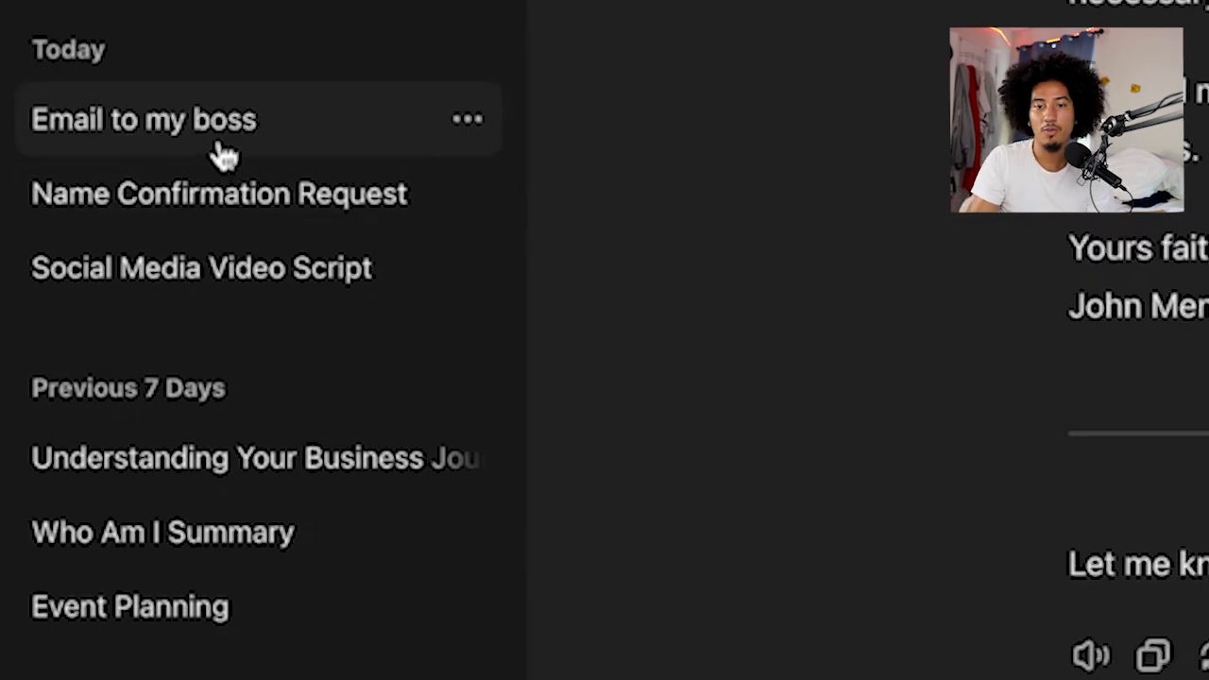
pyautogui.click(467, 123)
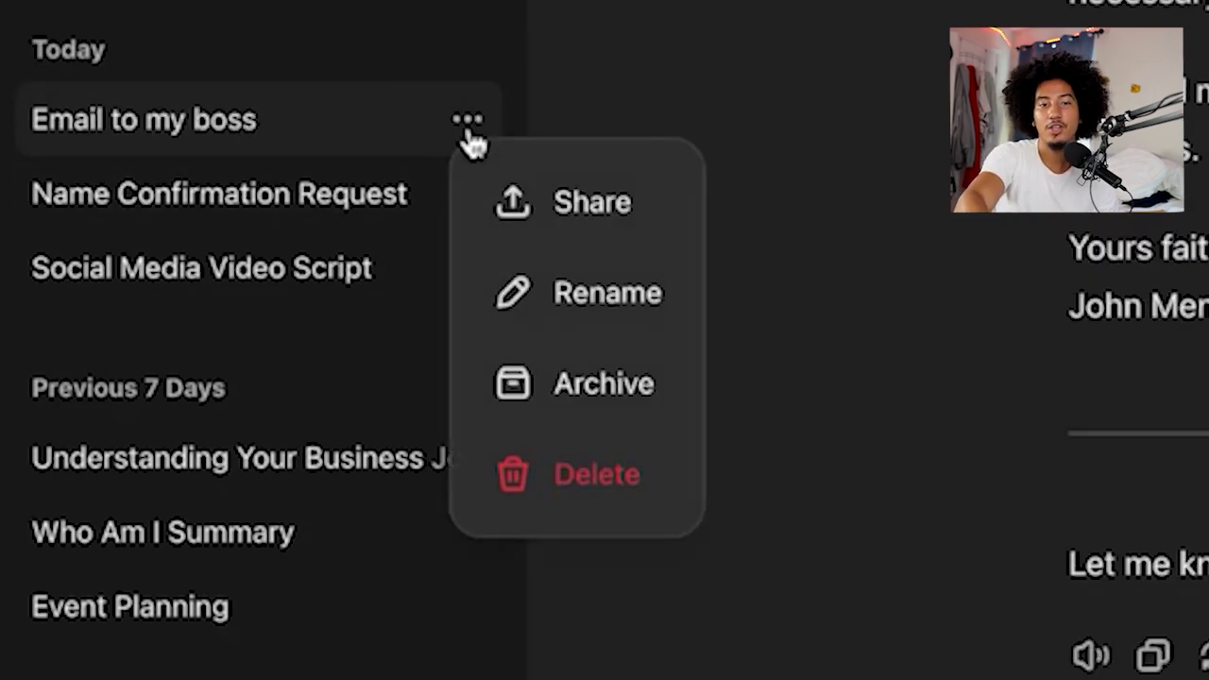
pyautogui.click(586, 380)
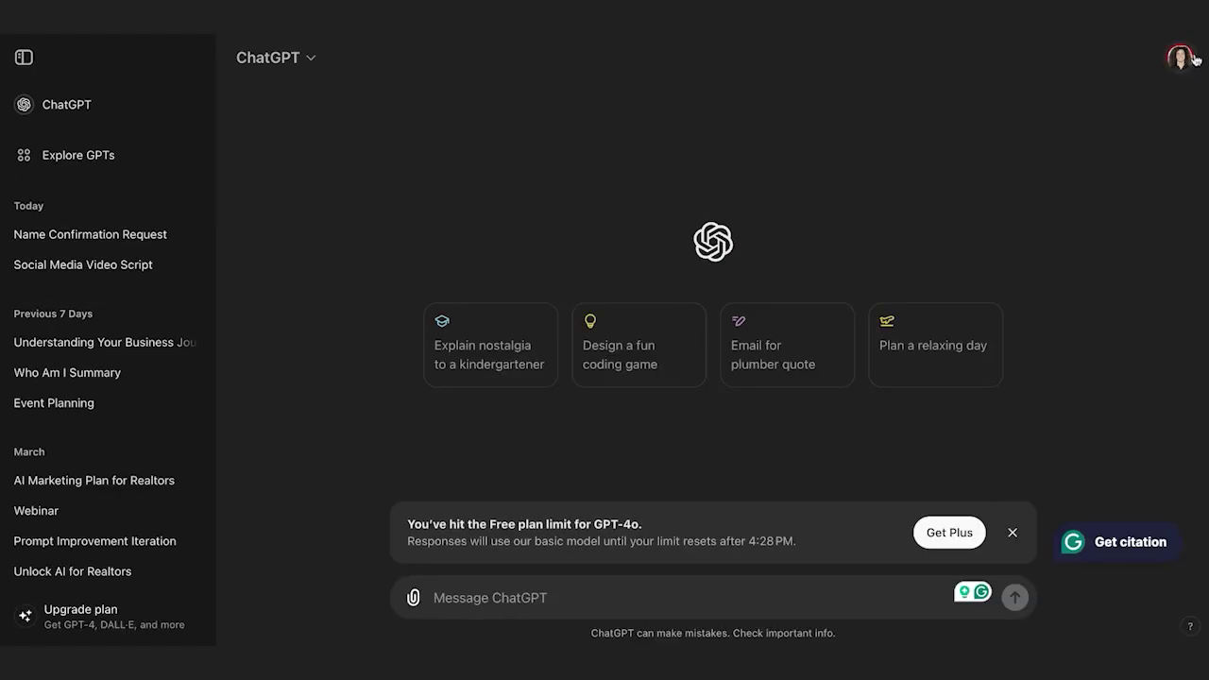
# Restore the "Email to my boss" chat from the archived chats in the settings and reopen it.
pyautogui.click(1176, 62)
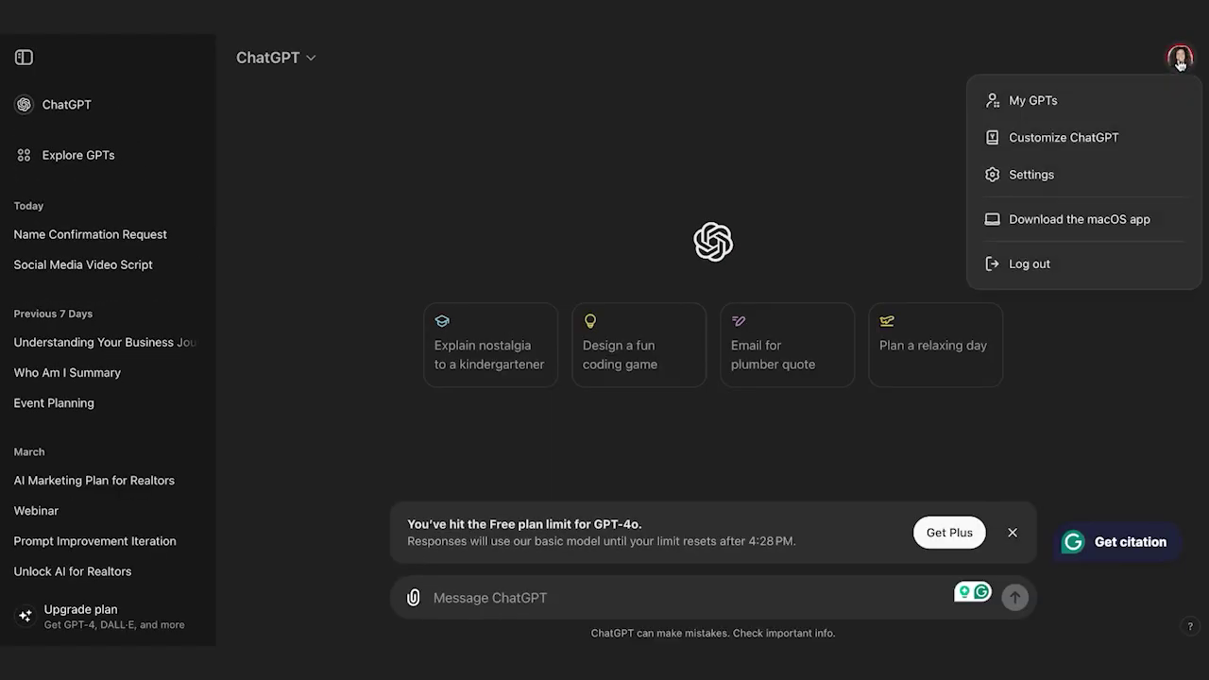
pyautogui.click(1055, 178)
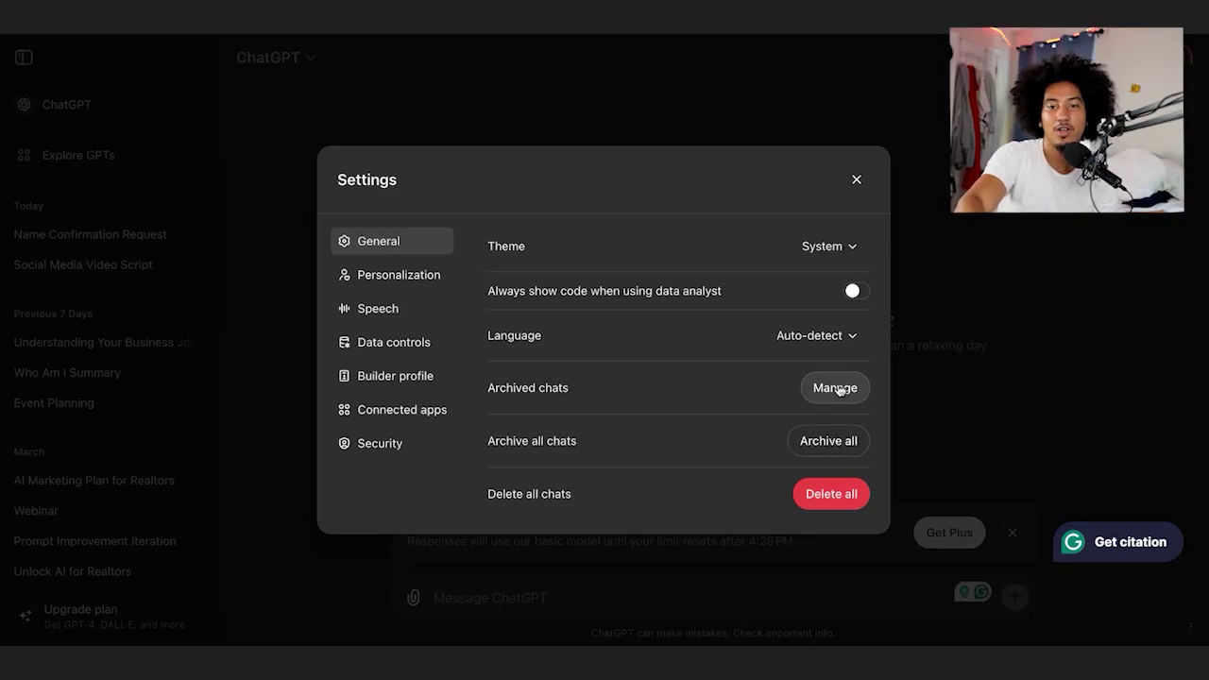
pyautogui.click(835, 387)
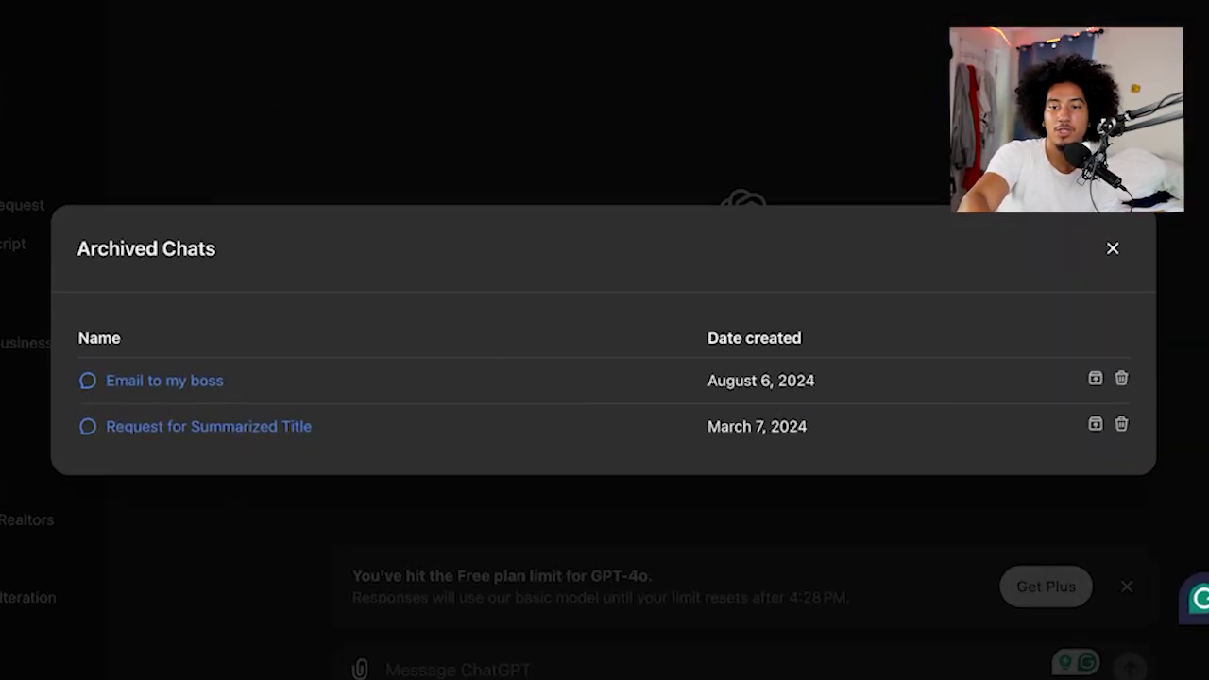
pyautogui.click(1095, 378)
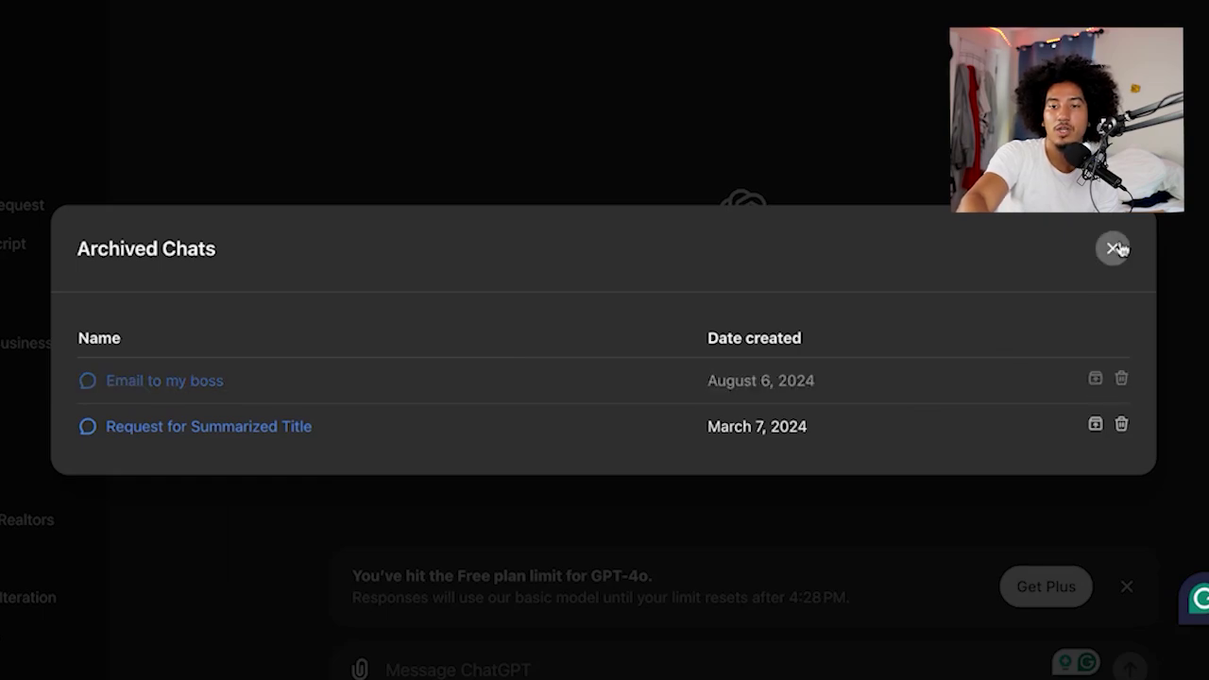
pyautogui.click(1114, 248)
pyautogui.click(28, 200)
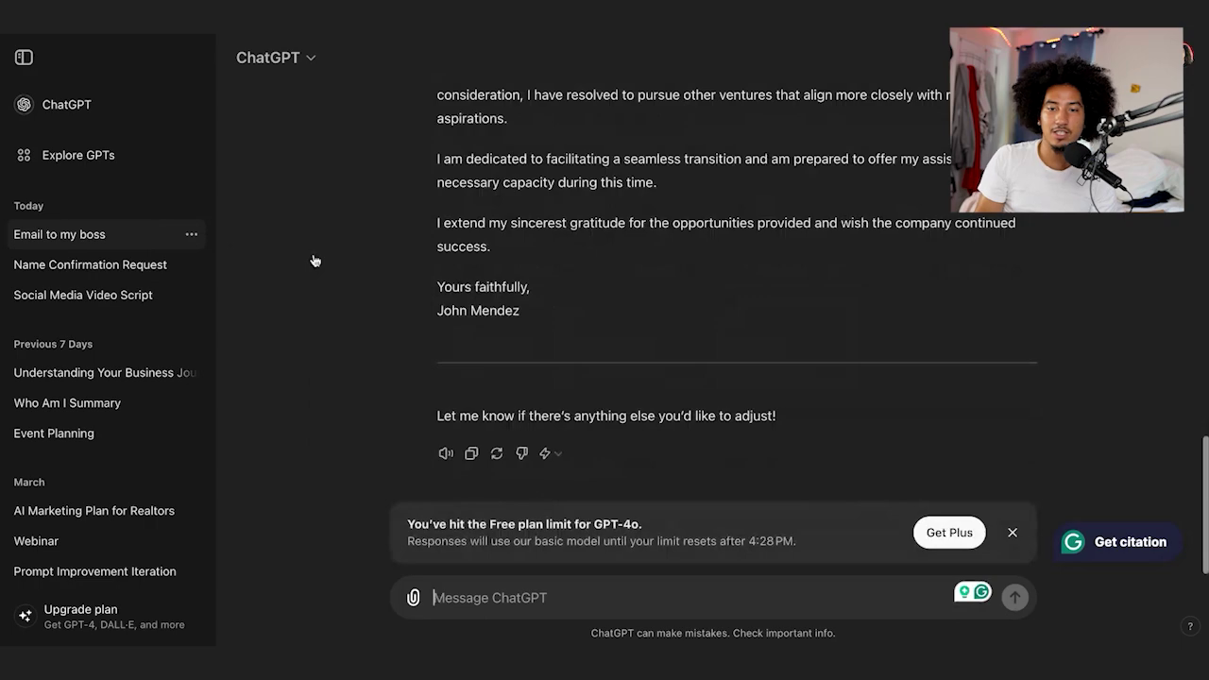
# Delete the "Email to my boss" chat and confirm the deletion.
pyautogui.click(191, 234)
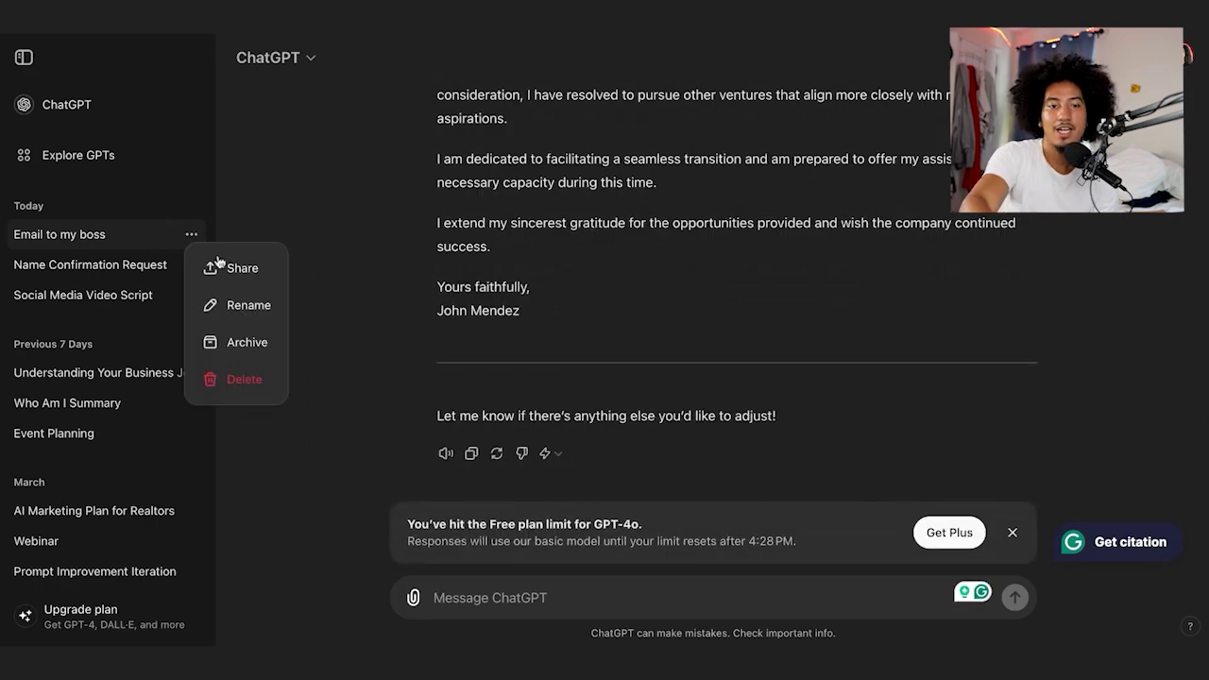
pyautogui.click(243, 380)
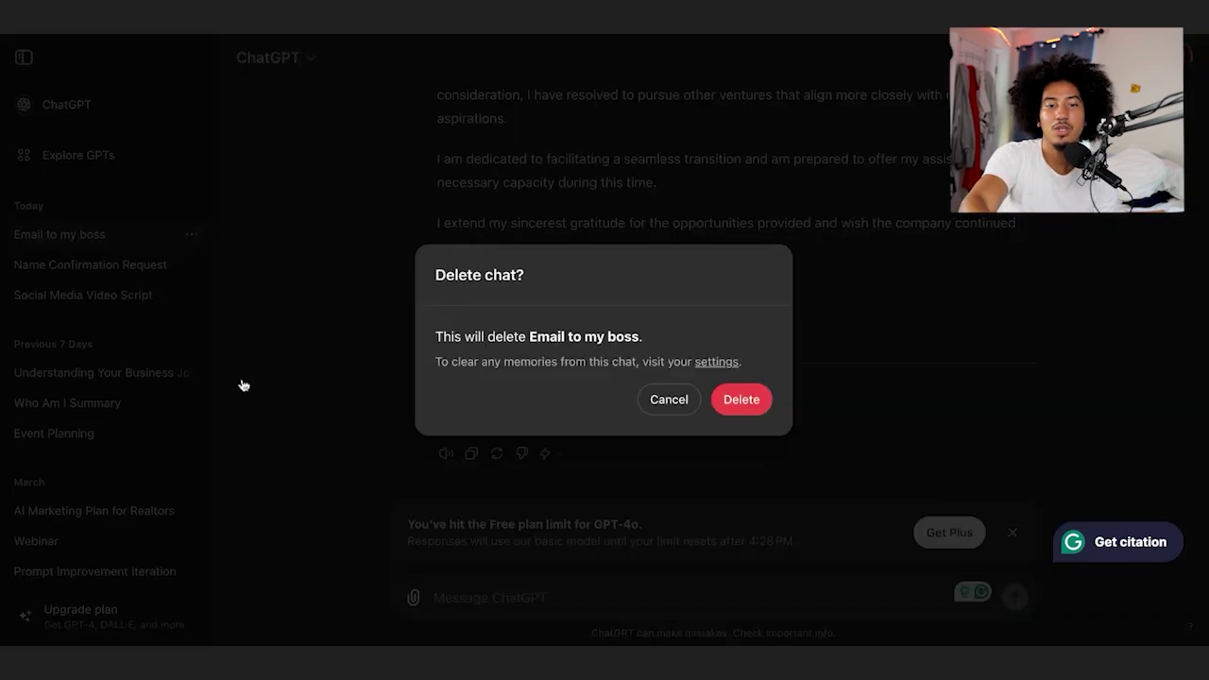
pyautogui.click(746, 406)
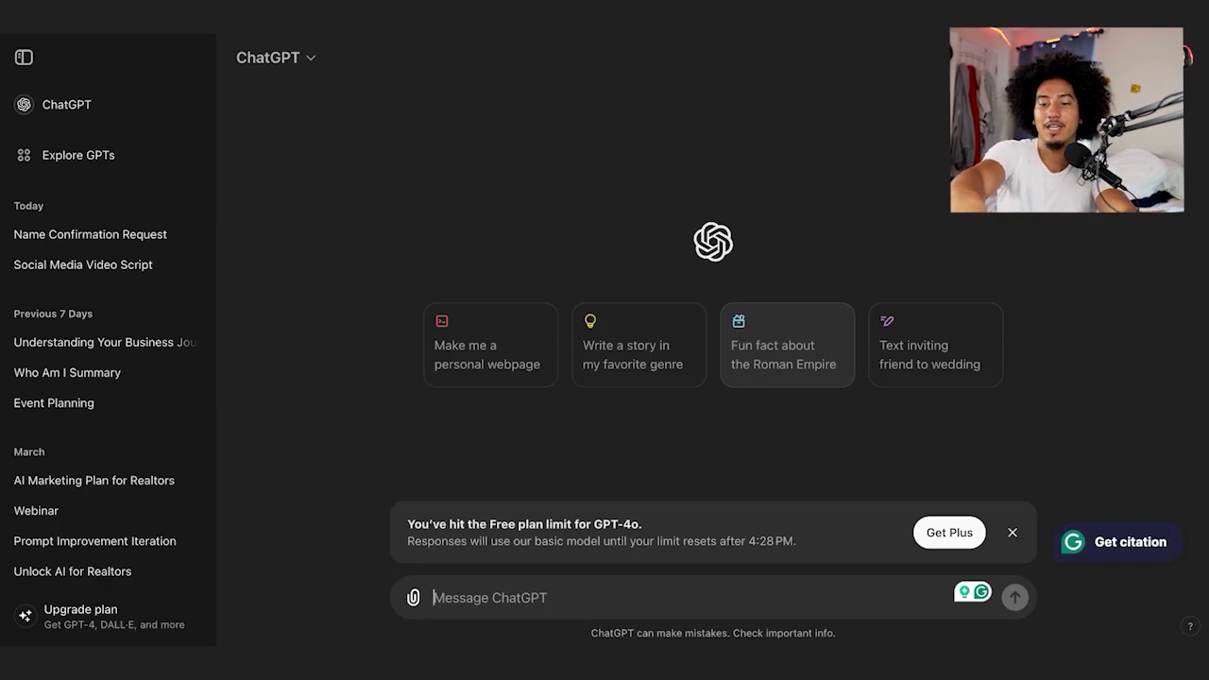
# Send "Remember that I help small business owners and real estate agents" in the new chat and open the management of the saved memories.
pyautogui.write('Remember that I ')
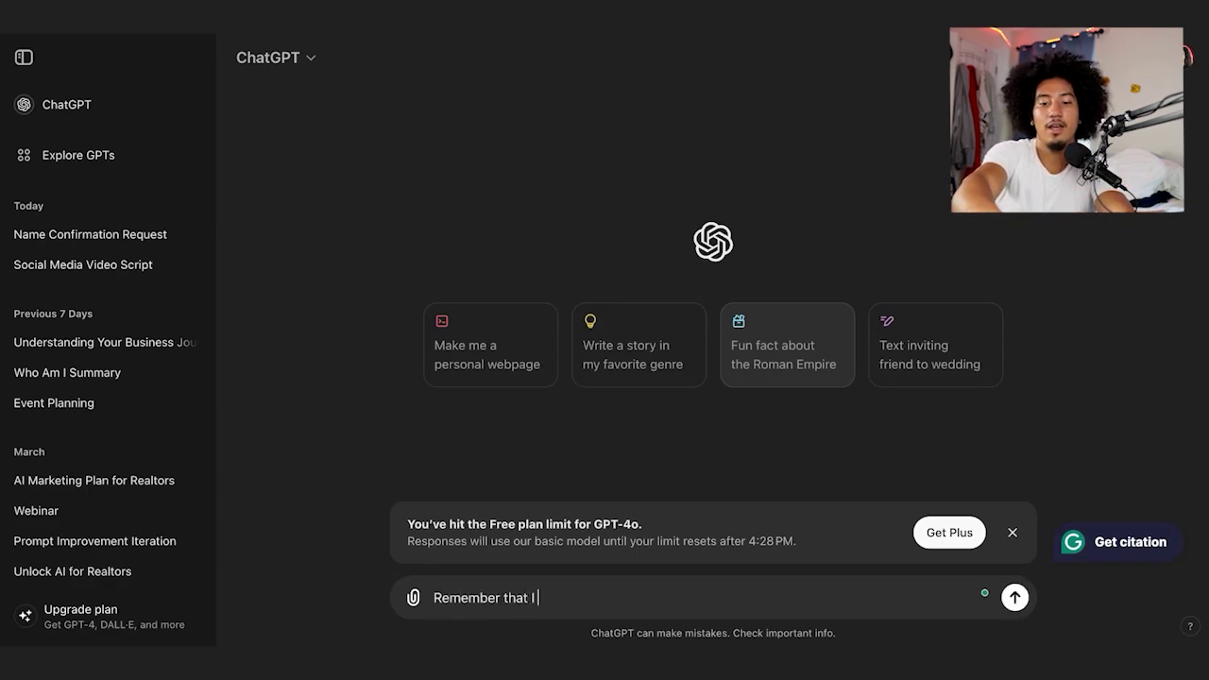
pyautogui.write('help small busines')
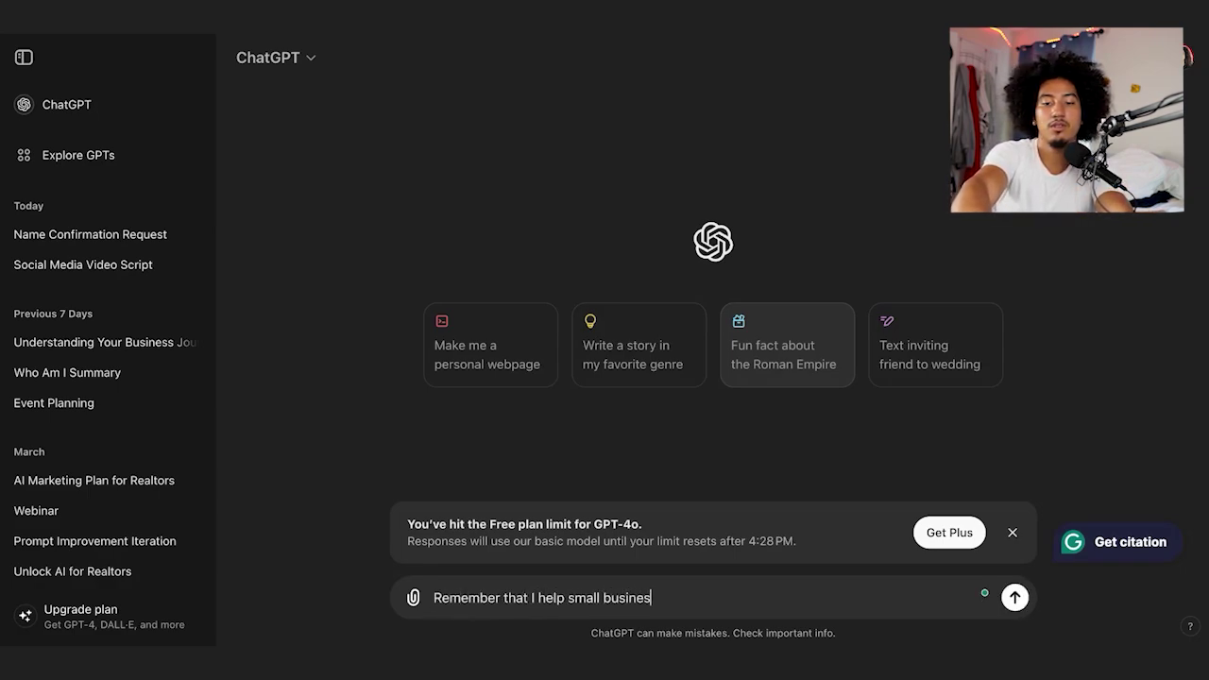
pyautogui.write('s owners and real ')
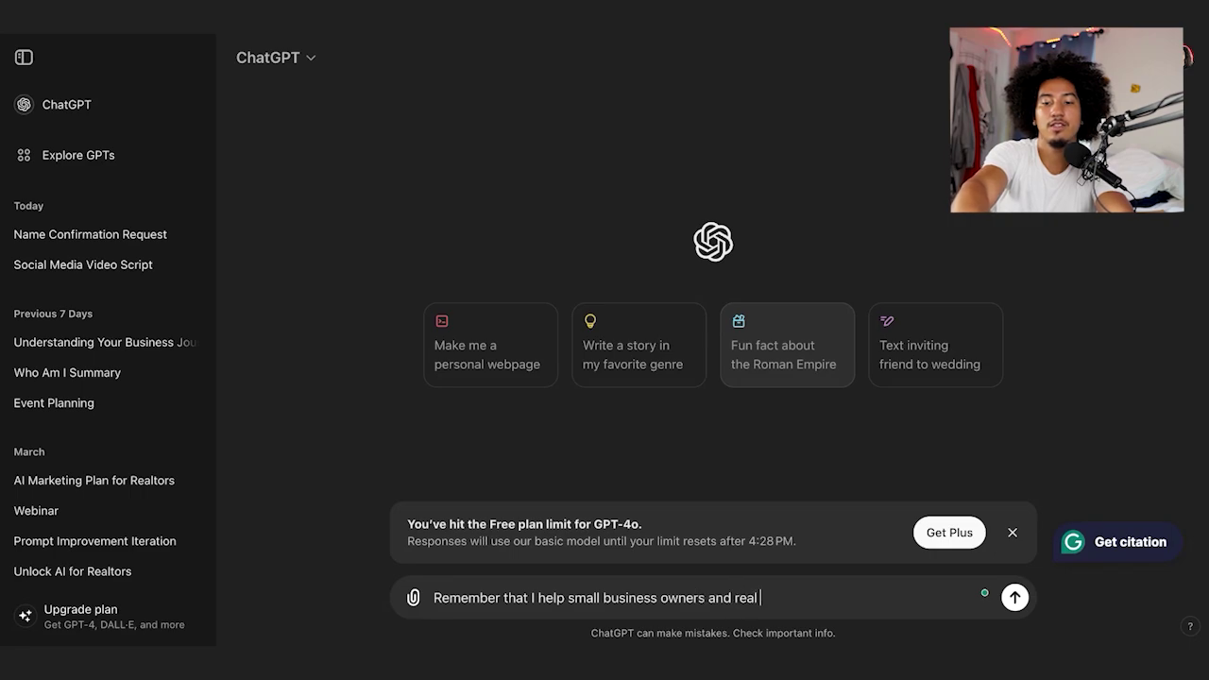
pyautogui.write('estate')
pyautogui.press('Return')
pyautogui.moveTo(518, 184)
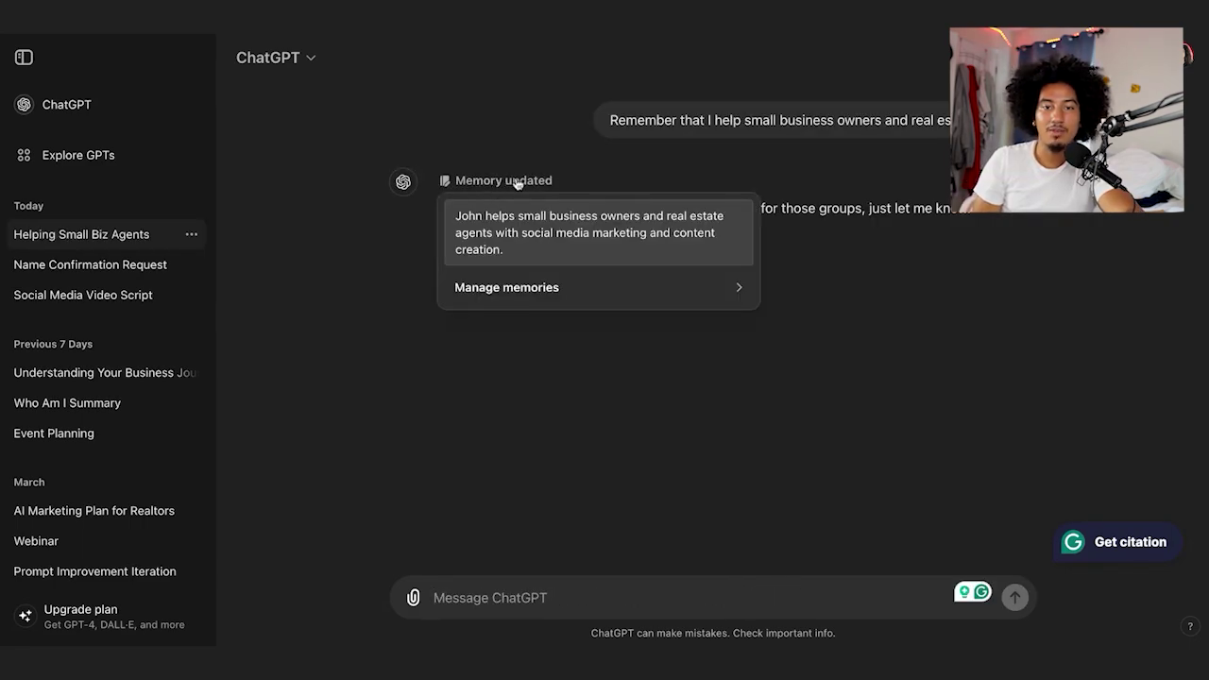
pyautogui.click(518, 285)
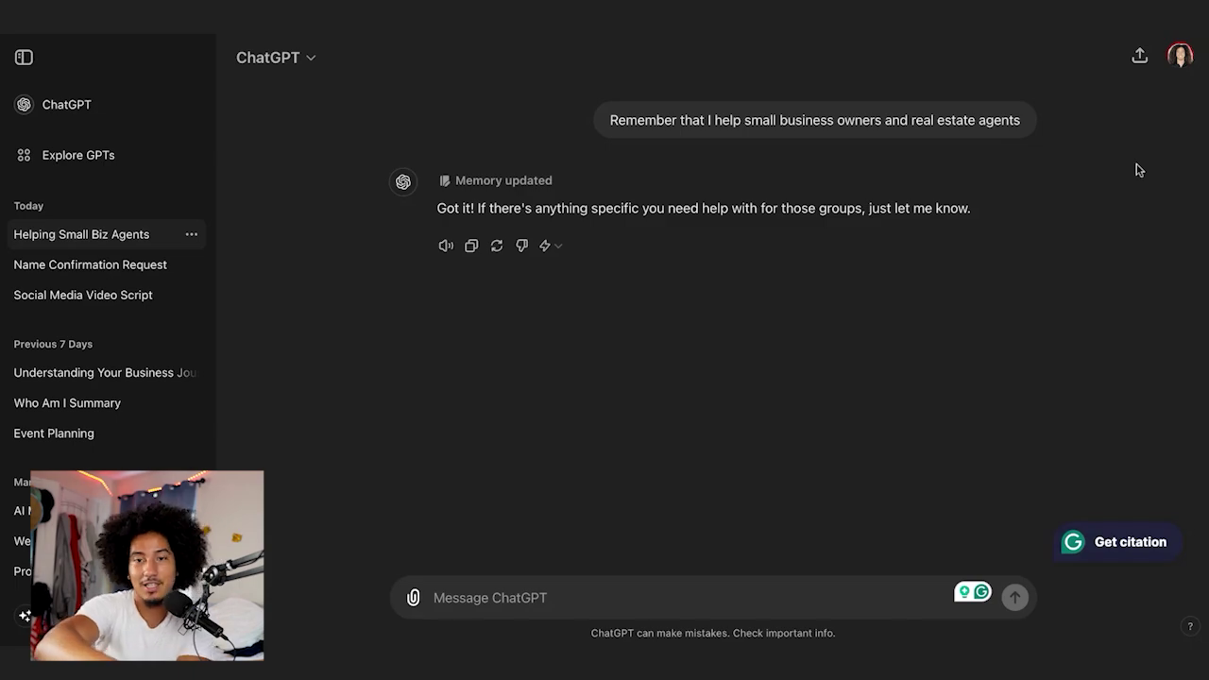
# Review both custom instruction fields in the ChatGPT customization settings and leave them without saving.
pyautogui.click(1180, 56)
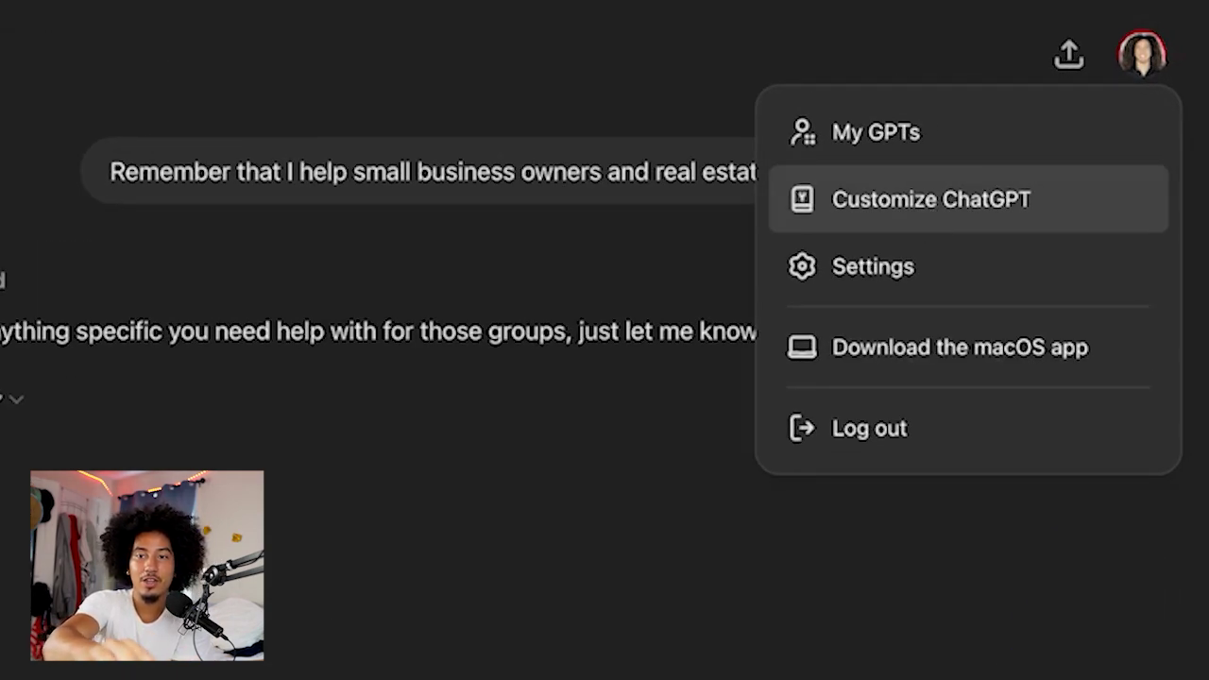
pyautogui.click(930, 199)
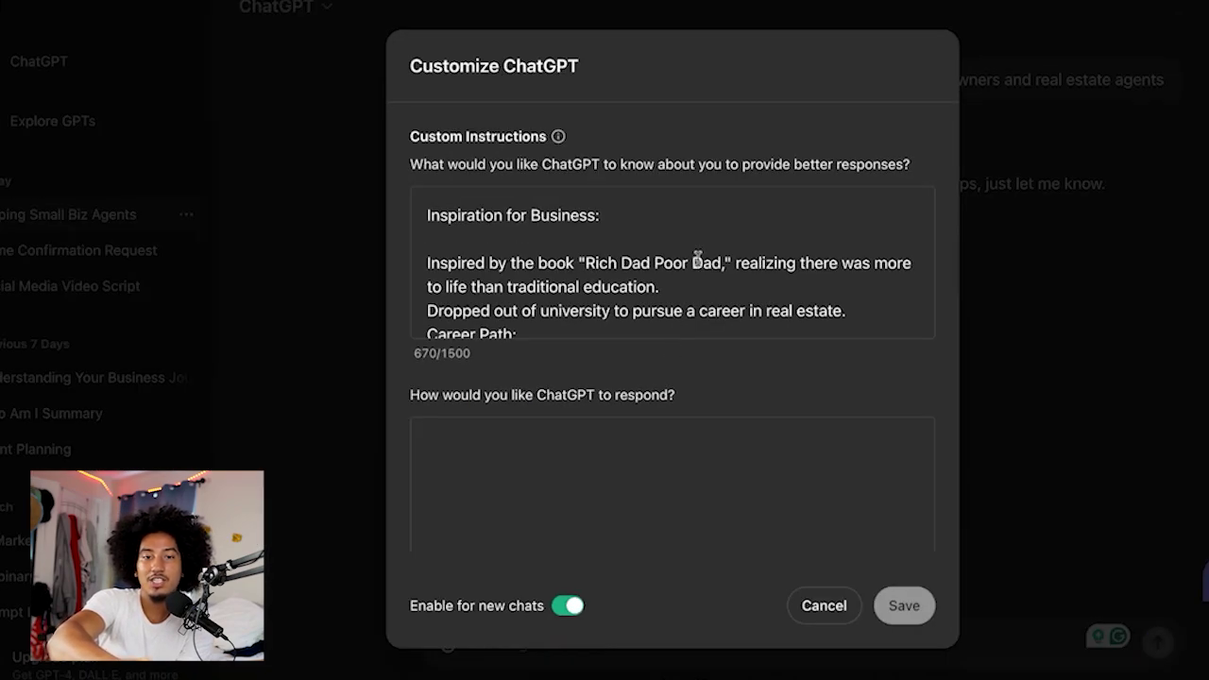
pyautogui.scroll(-10, 697, 258)
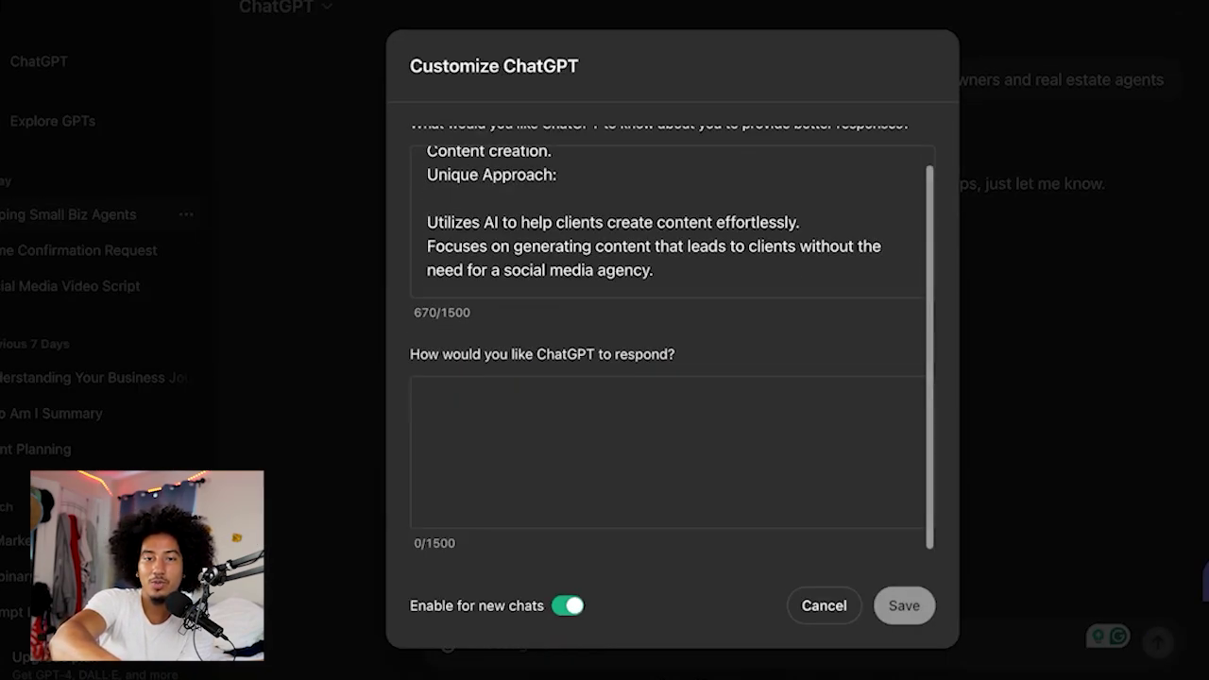
pyautogui.scroll(8, 412, 377)
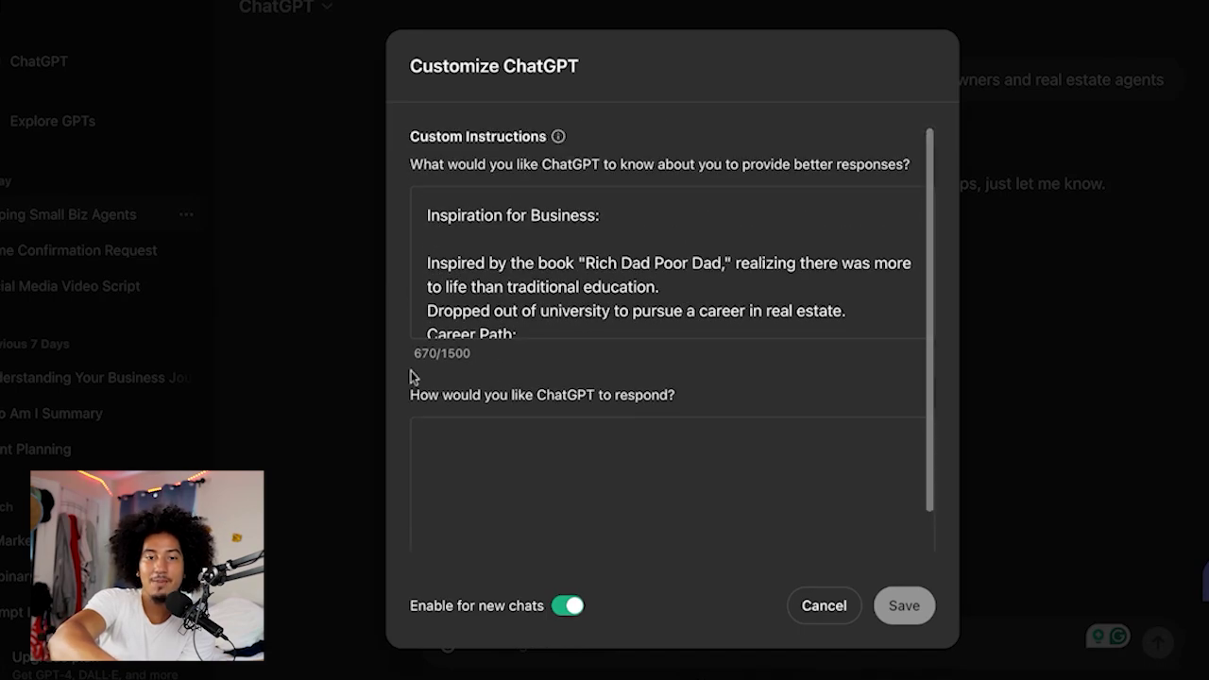
pyautogui.click(822, 605)
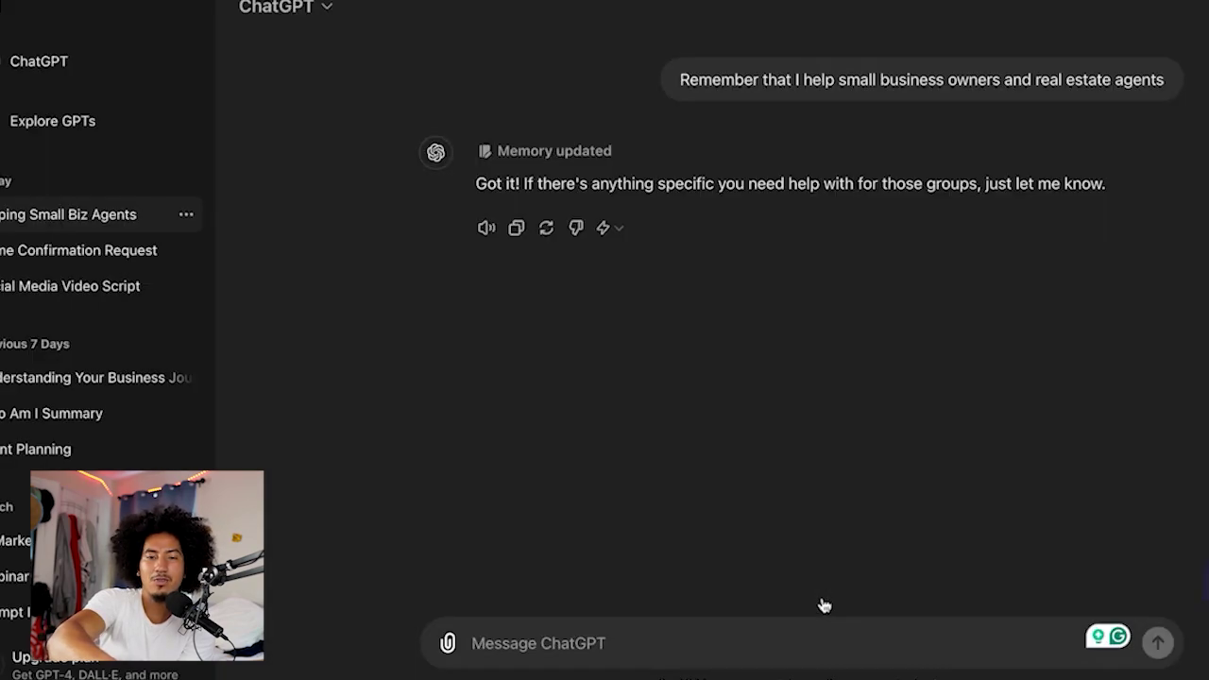